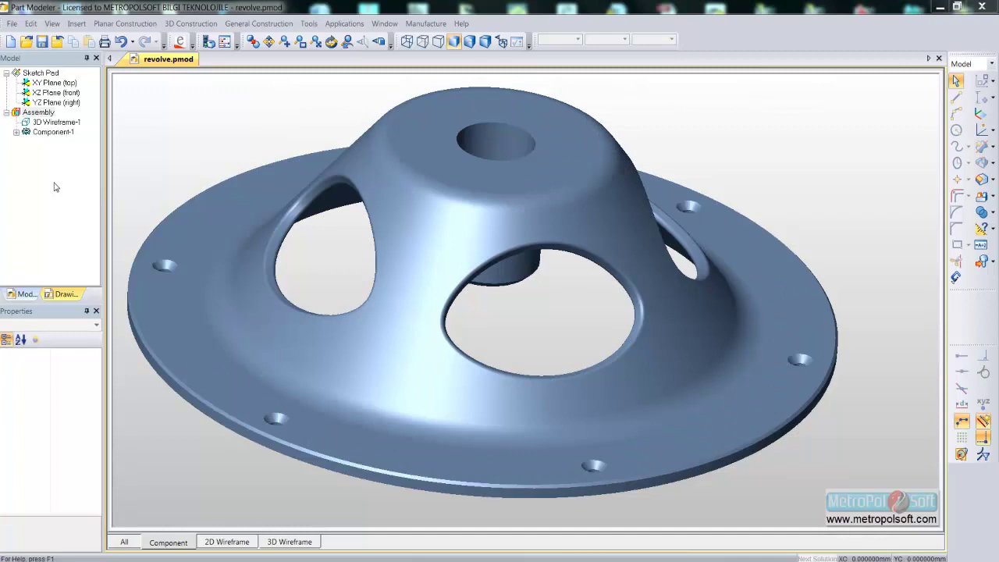
- Create a new blank model, UntitledModel5, alongside revolve.pmod
middle_drag(178, 162, 181, 157)
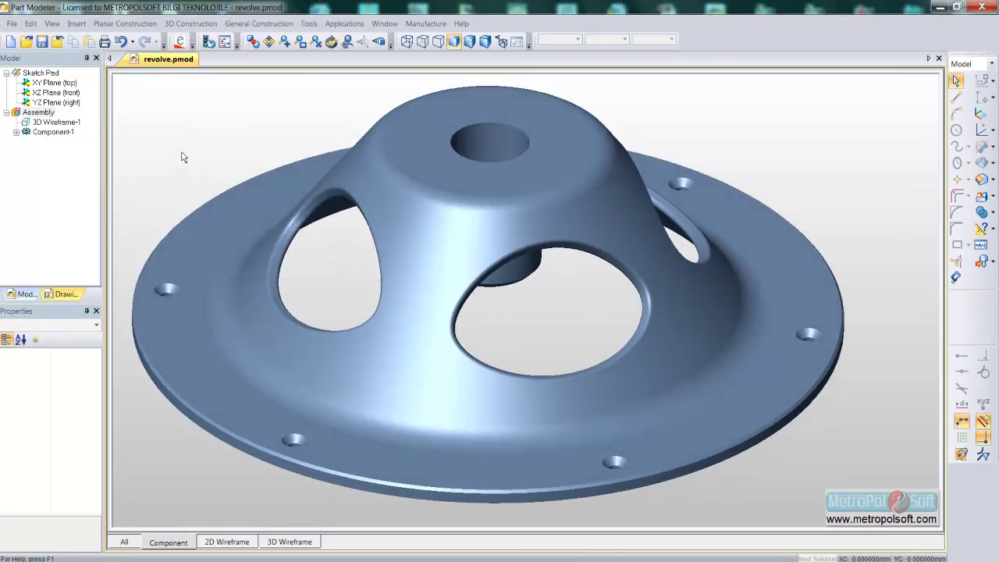
click(15, 47)
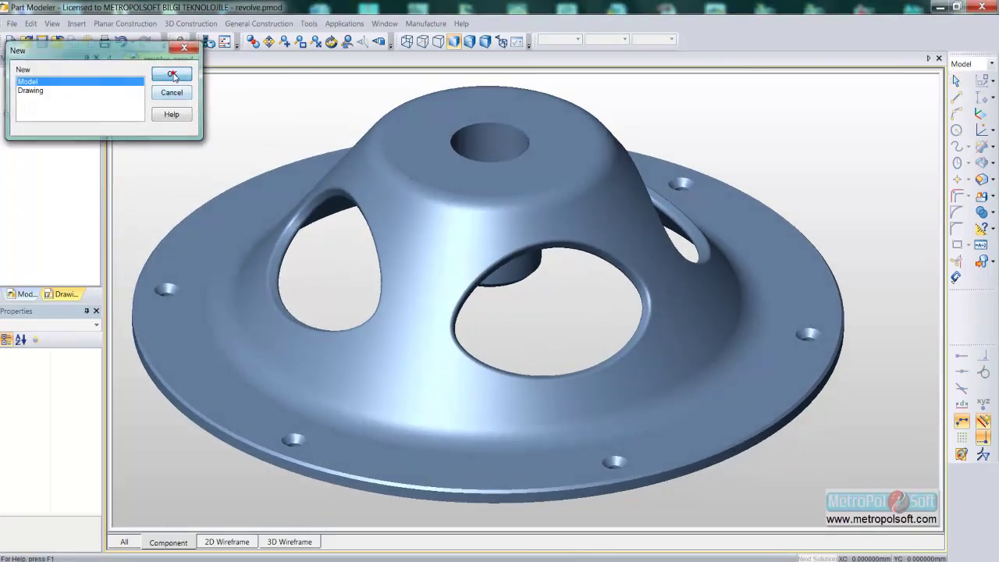
click(172, 75)
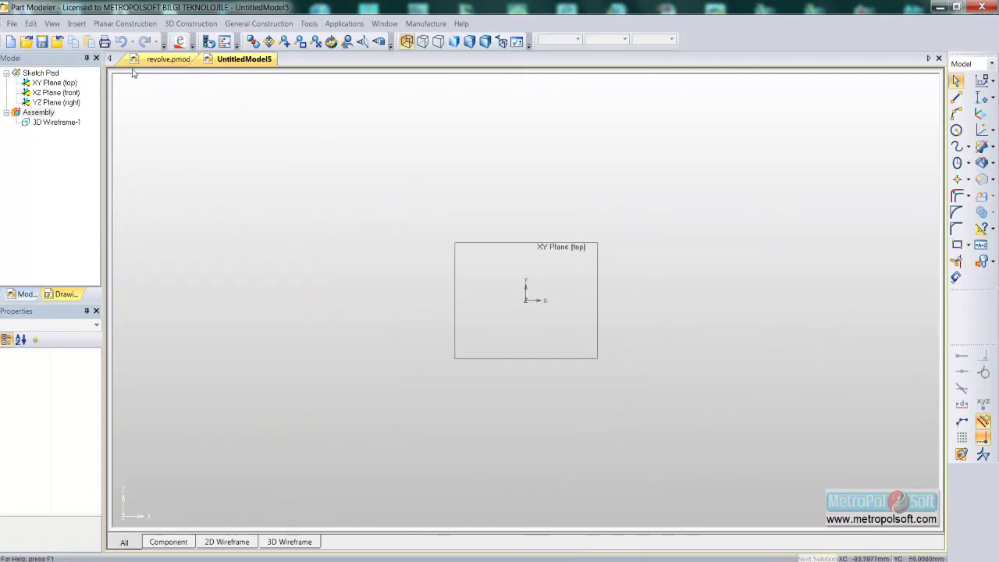
- Return to revolve.pmod and orbit the part to a lower, side-on view
click(148, 59)
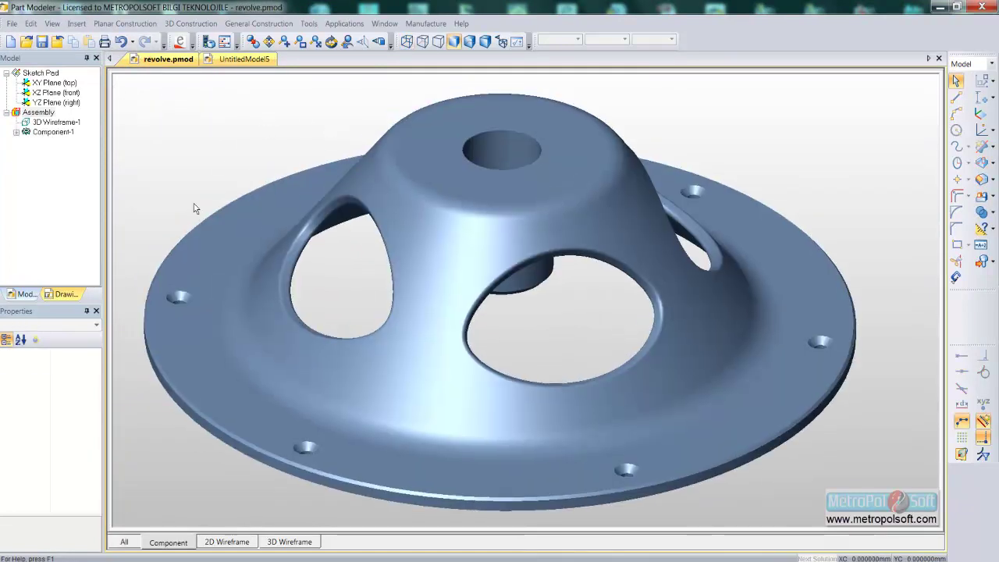
scroll(243, 123, down, 2)
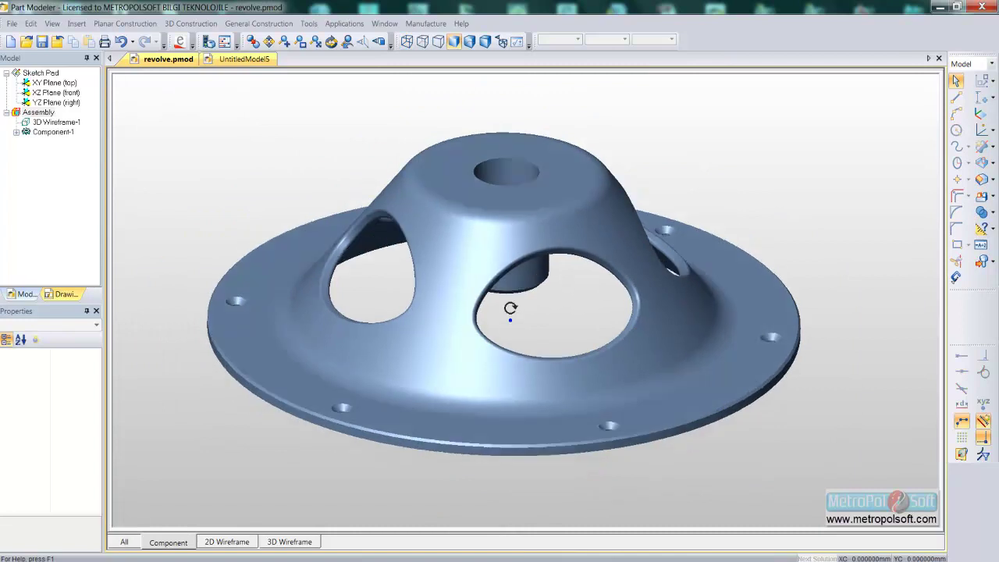
middle_drag(511, 314, 494, 294)
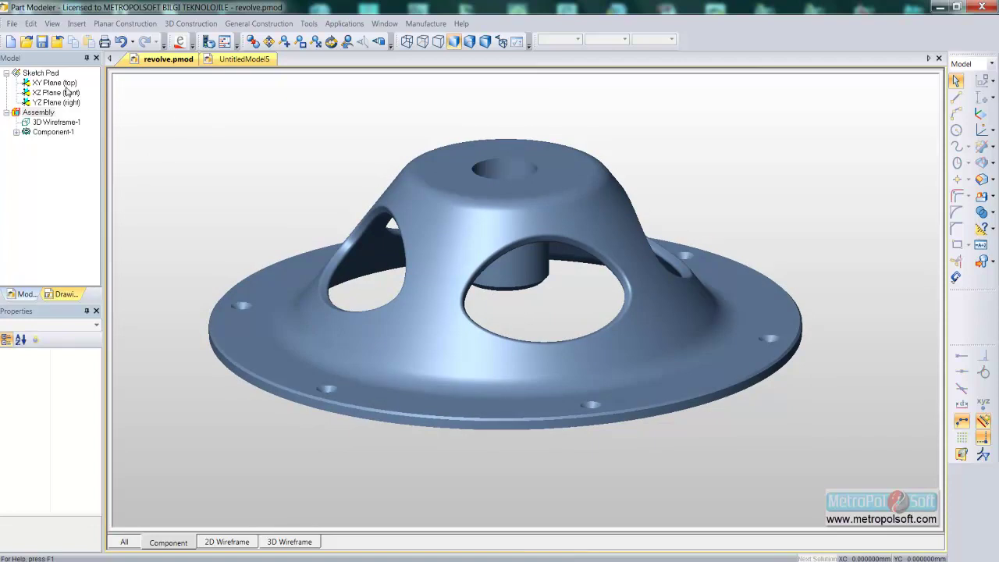
- In UntitledModel5, select the XZ front plane and view it face-on
click(232, 60)
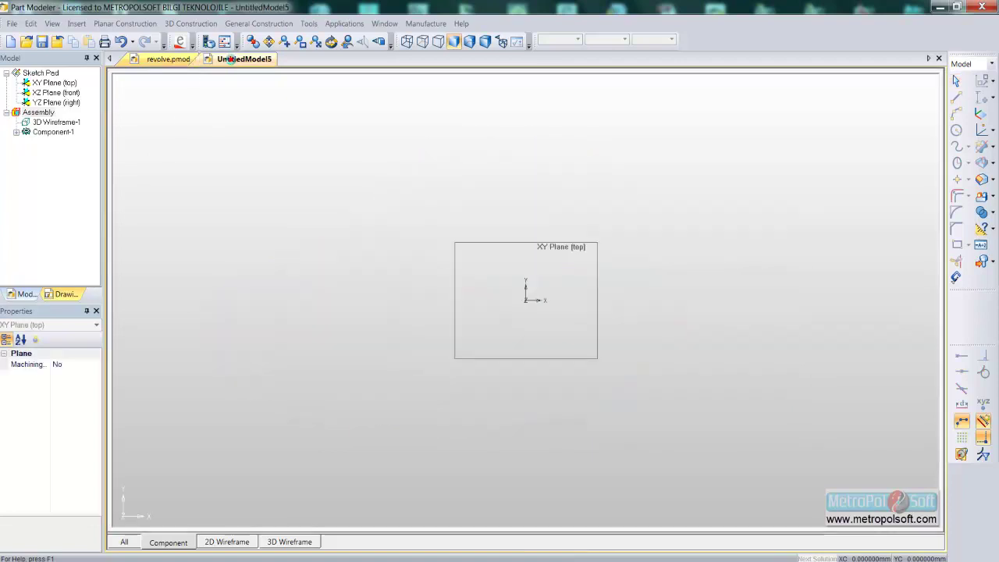
click(32, 95)
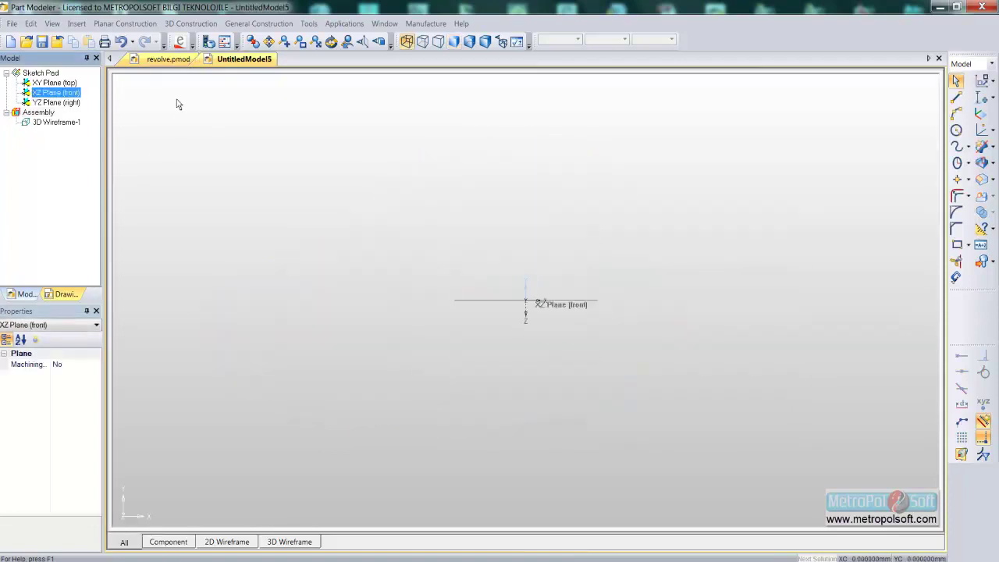
click(363, 42)
- Draw a continuous five-line open stepped profile starting at the origin
click(956, 97)
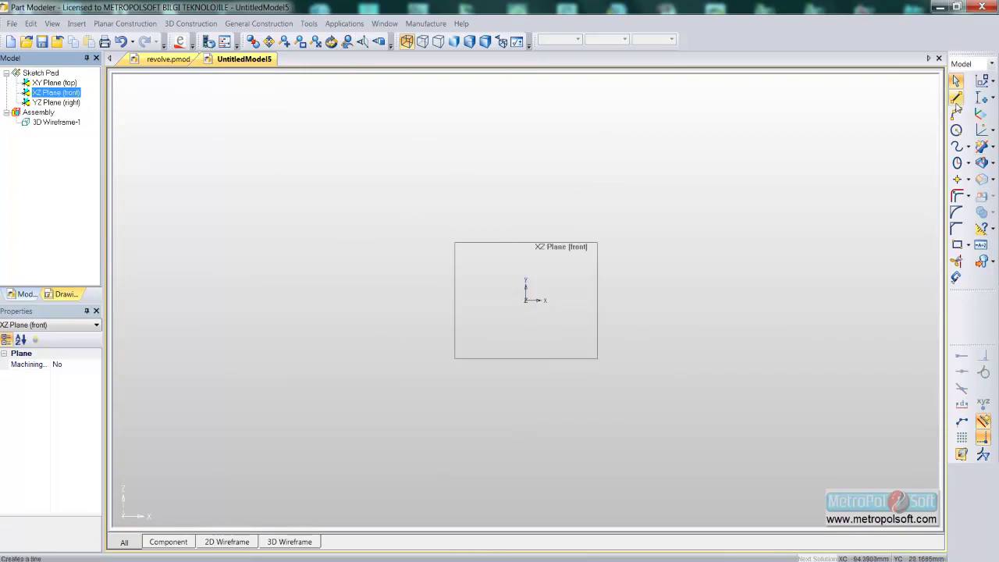
right_click(303, 221)
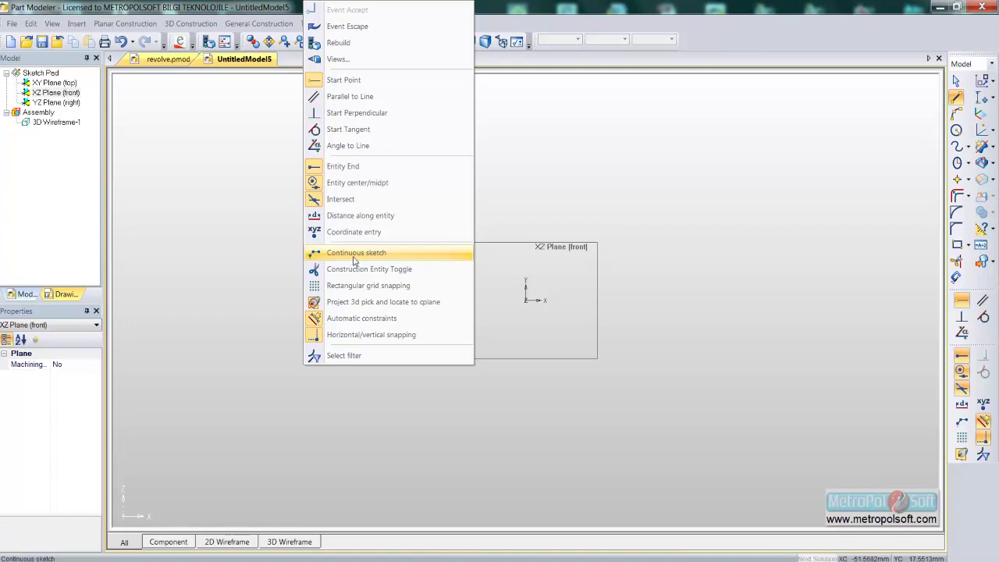
click(353, 252)
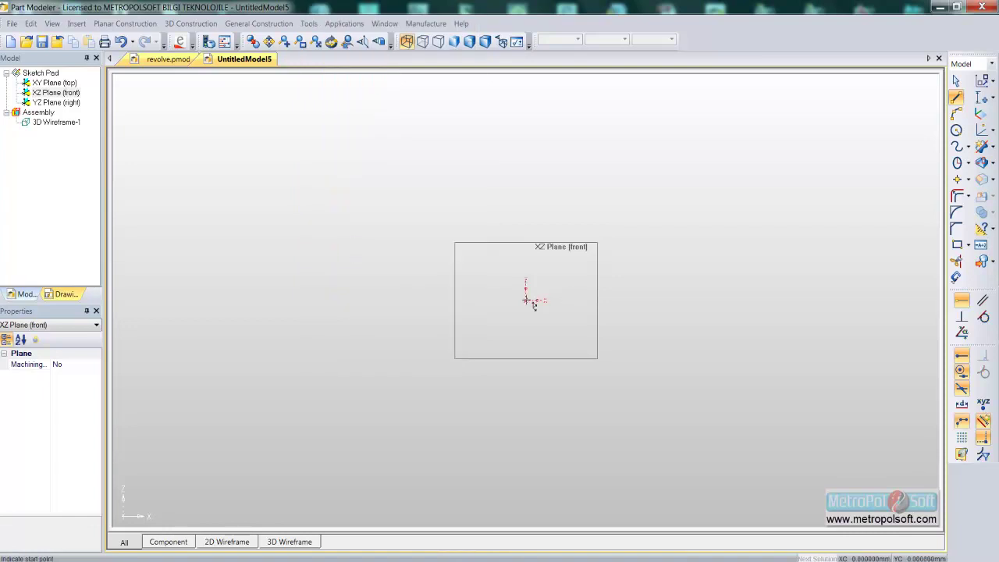
click(486, 301)
click(486, 147)
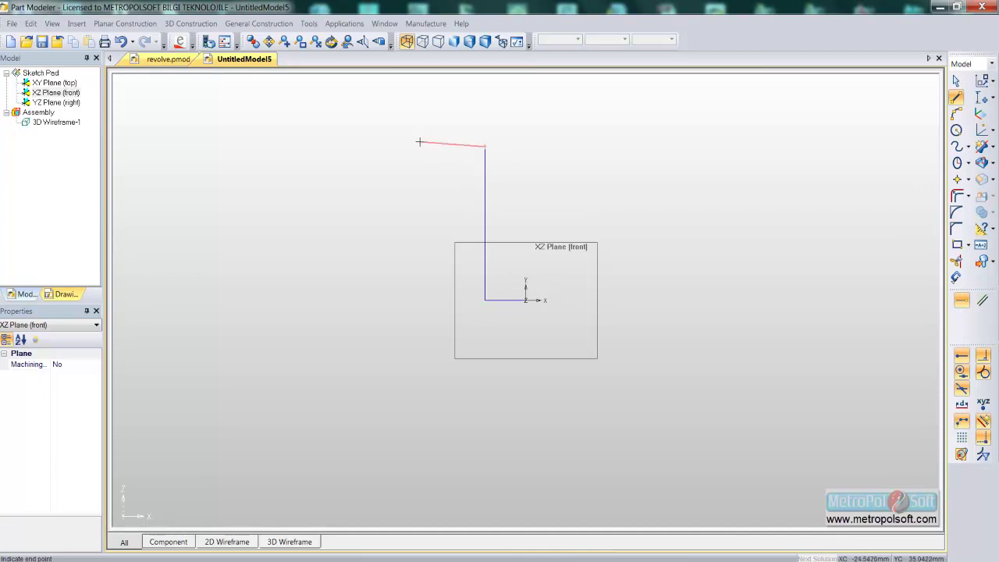
click(412, 145)
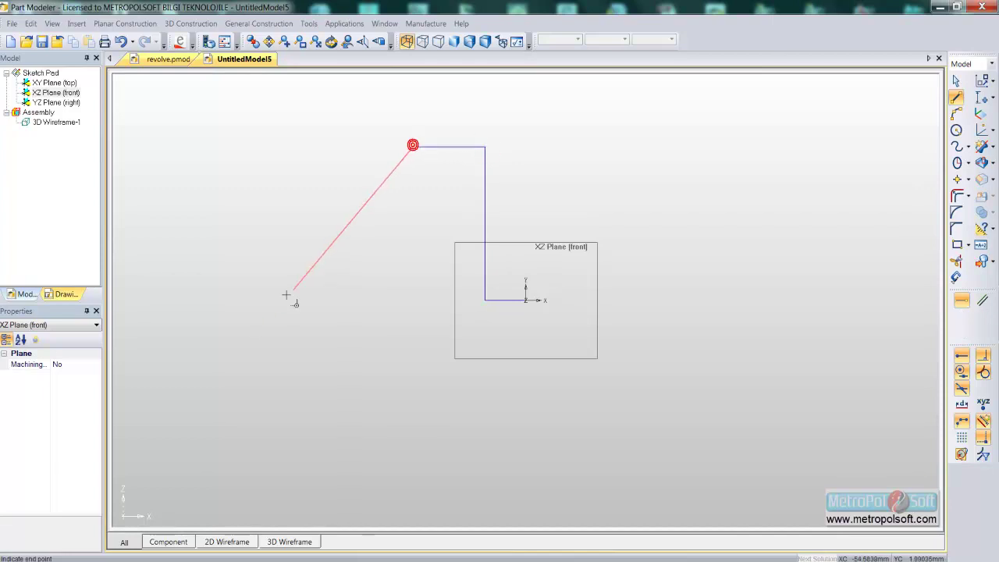
double_click(159, 348)
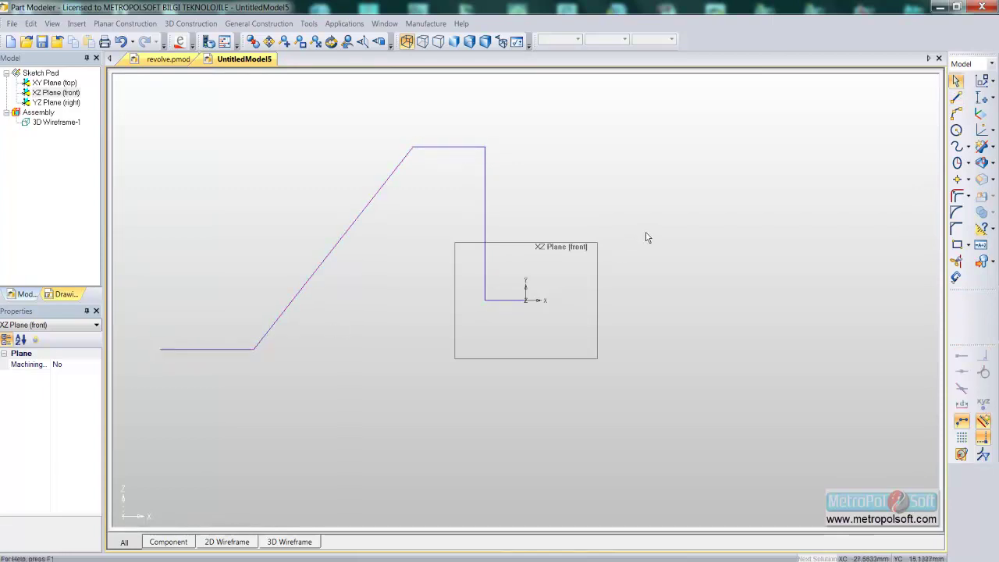
- Dimension the base step 30, the vertical rise 90 and the top line 60
click(982, 100)
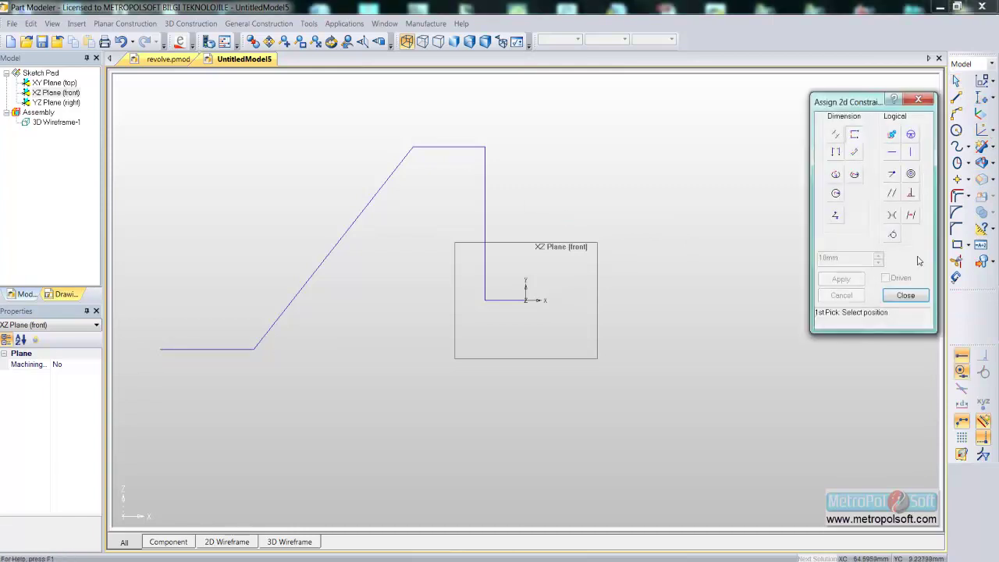
click(854, 153)
click(484, 299)
click(506, 312)
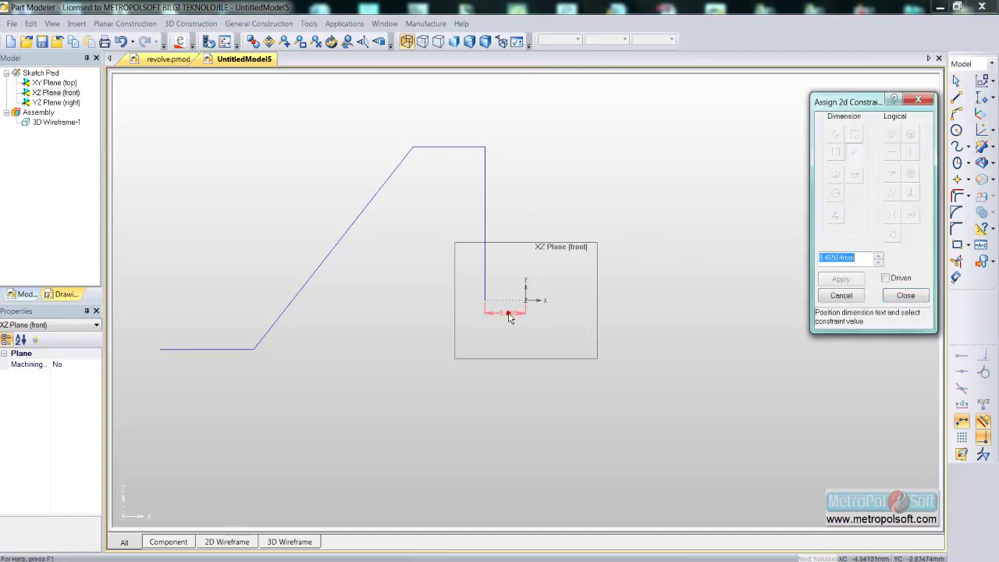
key(Return)
click(398, 243)
click(367, 241)
text(90)
key(Return)
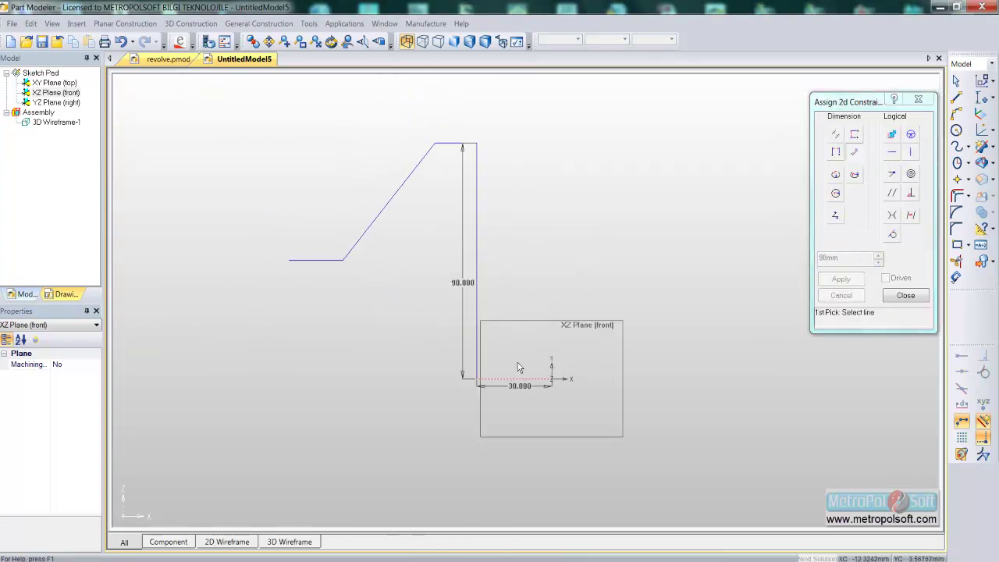
click(455, 143)
click(456, 125)
text(60)
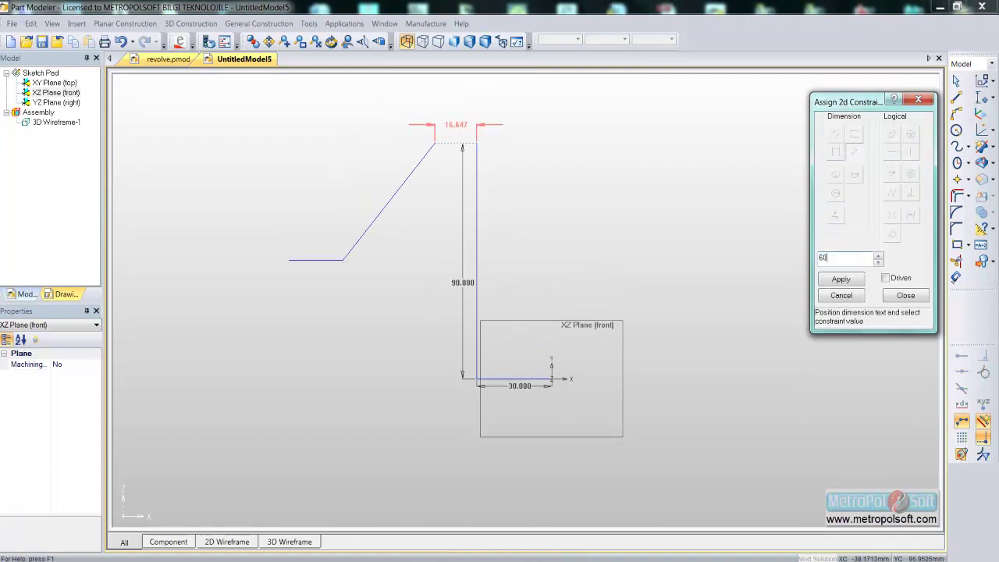
key(Return)
- Dimension the outer flat 70, the slope span 110 and the overall height 140
click(198, 259)
click(201, 230)
text(70)
key(Return)
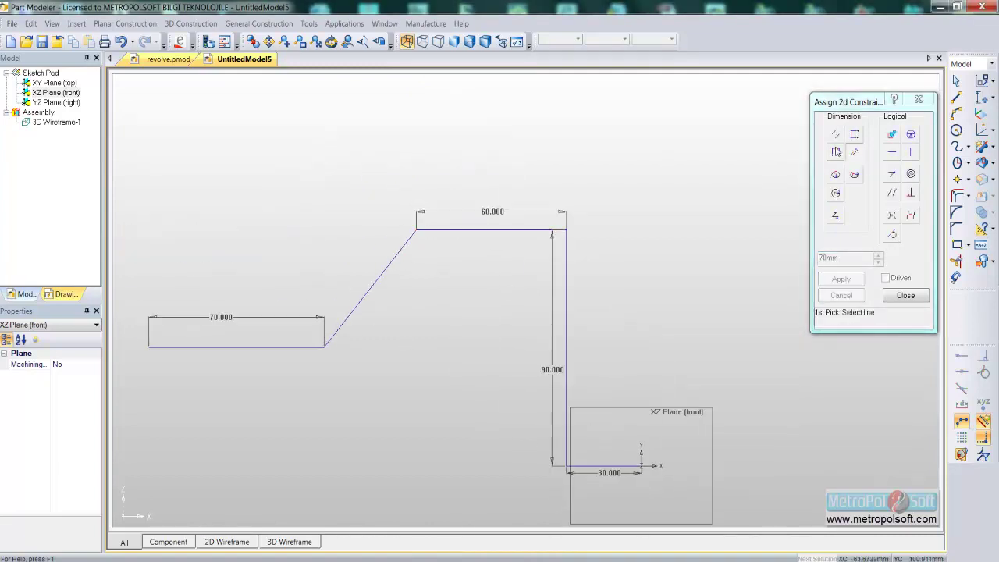
click(416, 234)
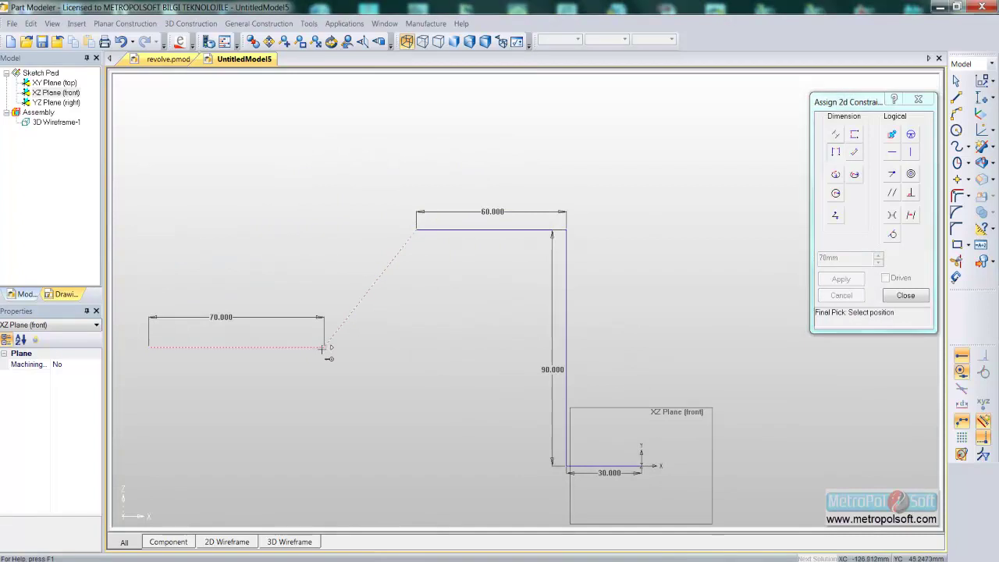
click(322, 349)
click(352, 218)
text(110)
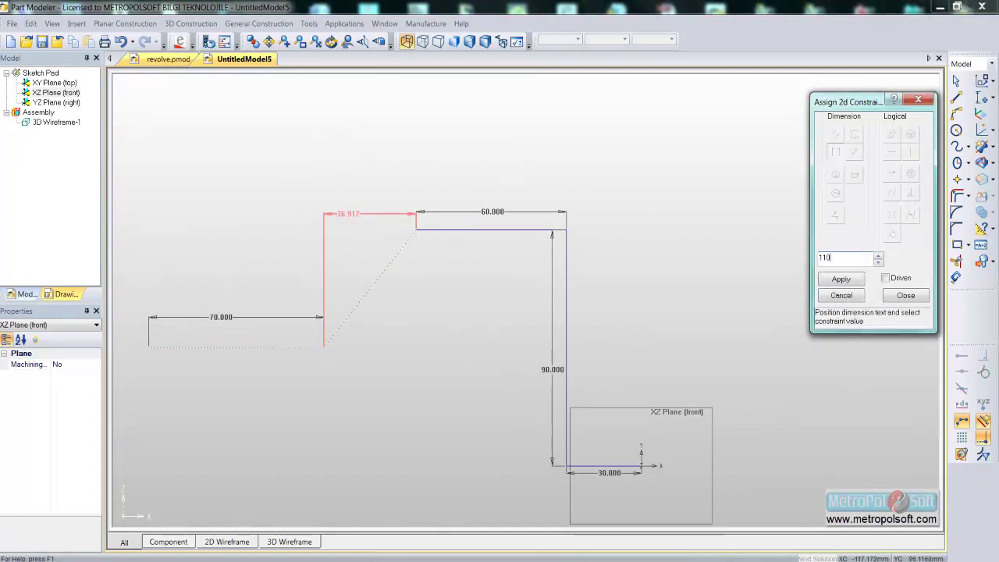
key(Return)
click(856, 136)
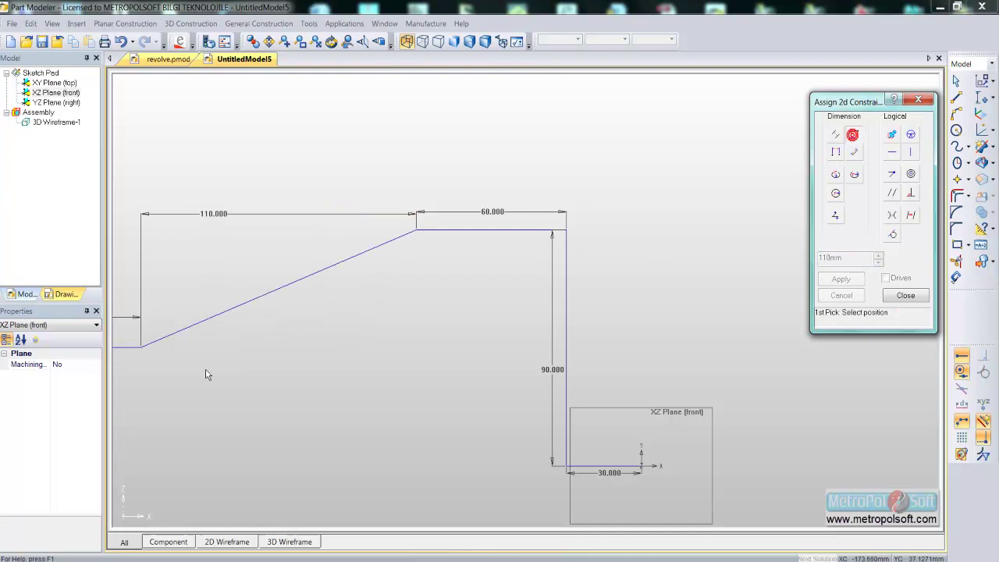
click(143, 347)
click(416, 230)
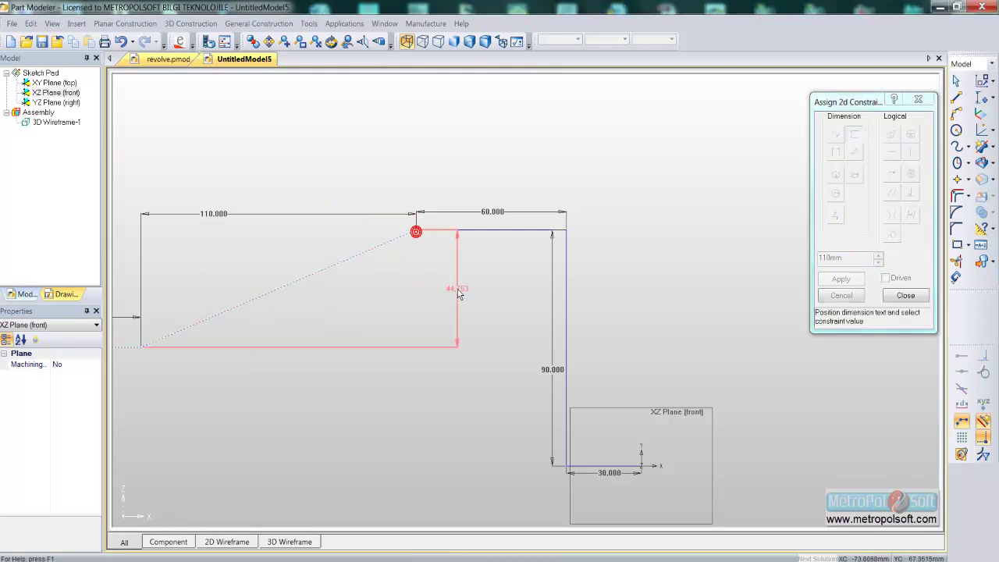
click(458, 289)
text(140)
key(Return)
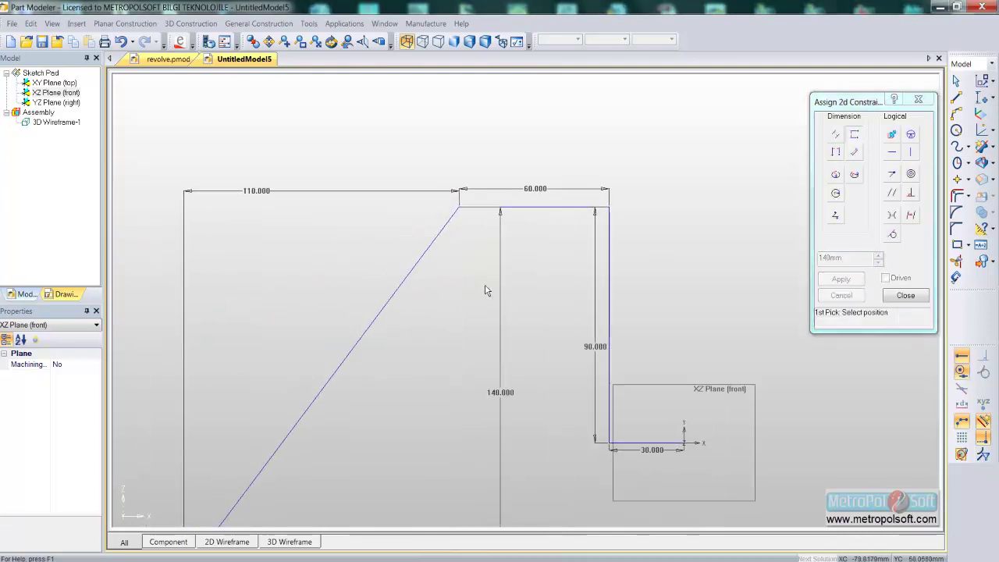
click(908, 297)
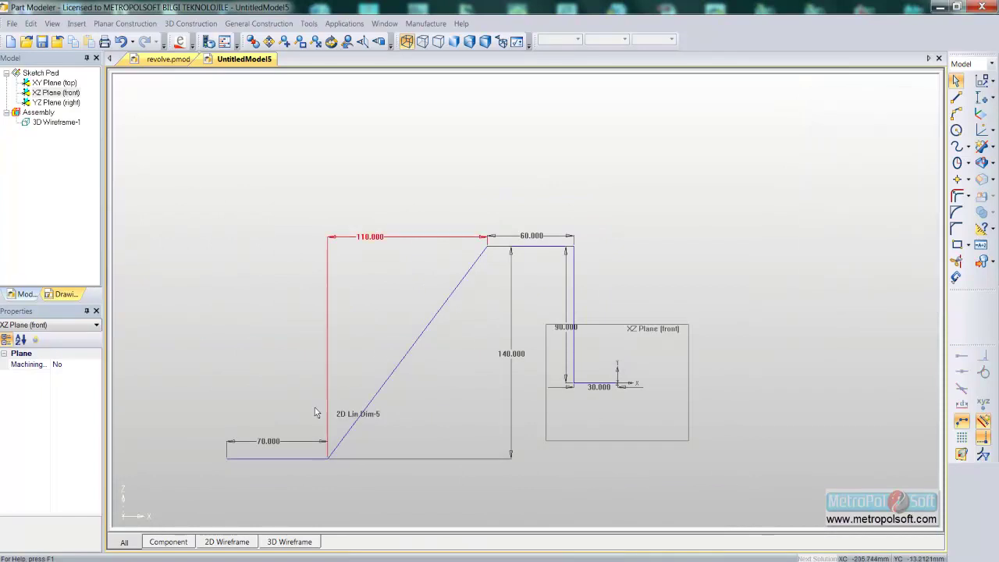
- Fillet the diagonal's lower corner with radius 30 and its upper corner with radius 20
click(957, 212)
text(30)
click(328, 459)
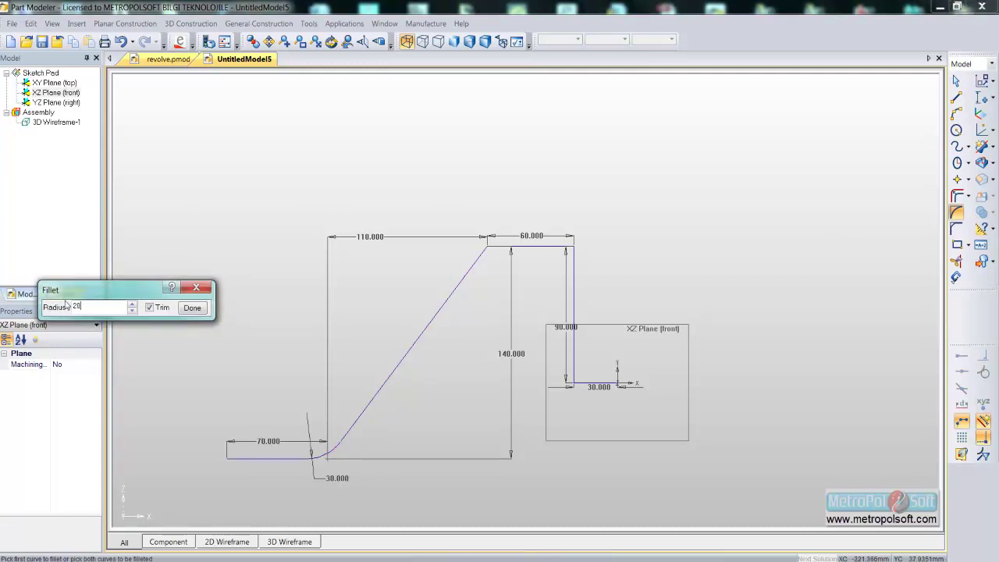
click(492, 277)
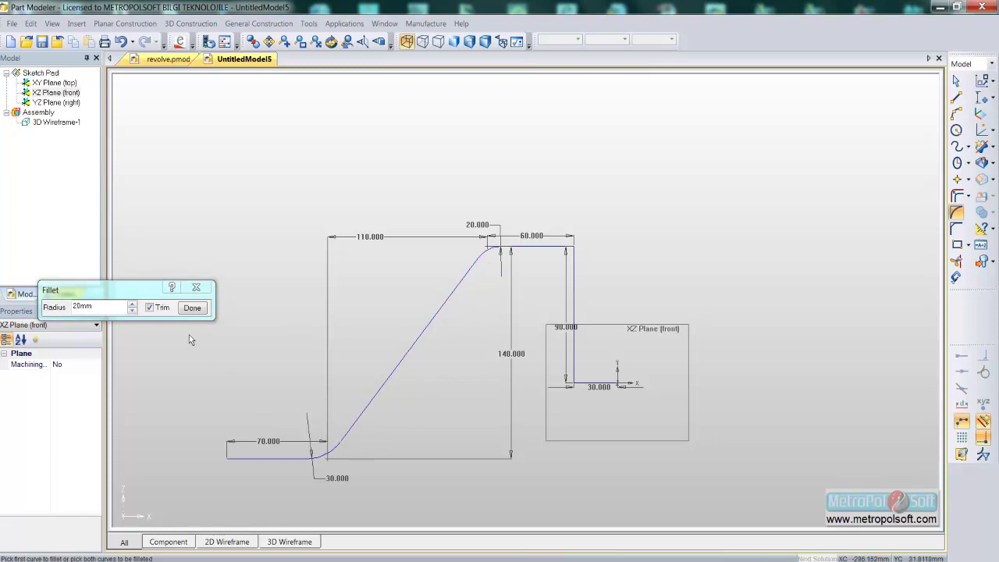
click(192, 308)
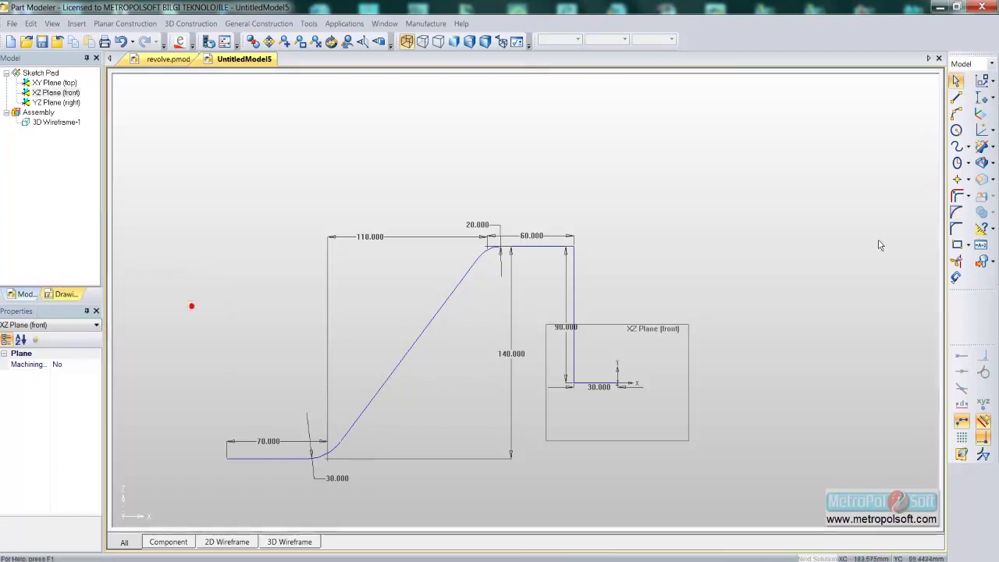
- Offset the whole profile 10 mm below it with sharp, unfilleted corners
click(973, 213)
drag(151, 130, 618, 460)
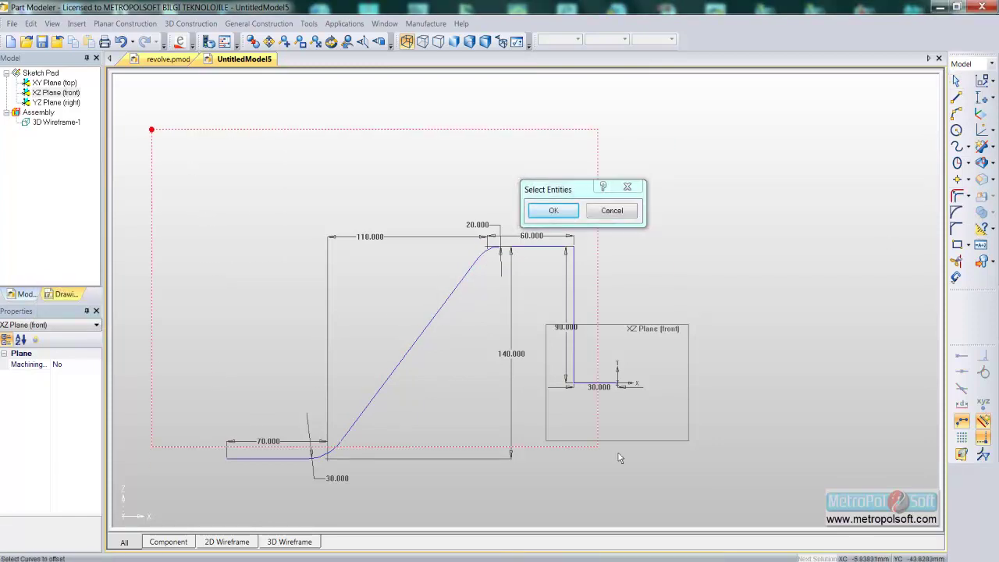
click(554, 211)
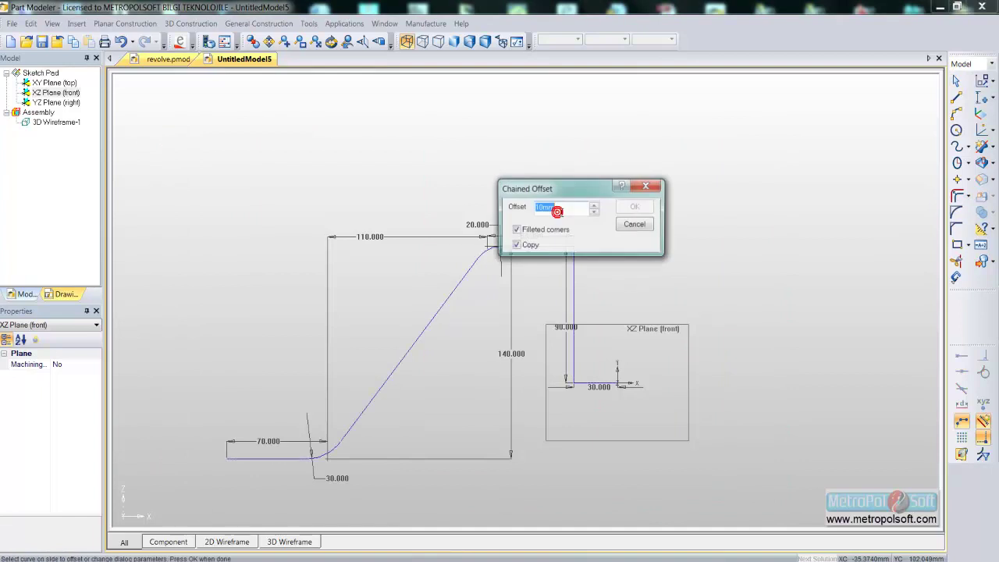
click(516, 230)
click(426, 331)
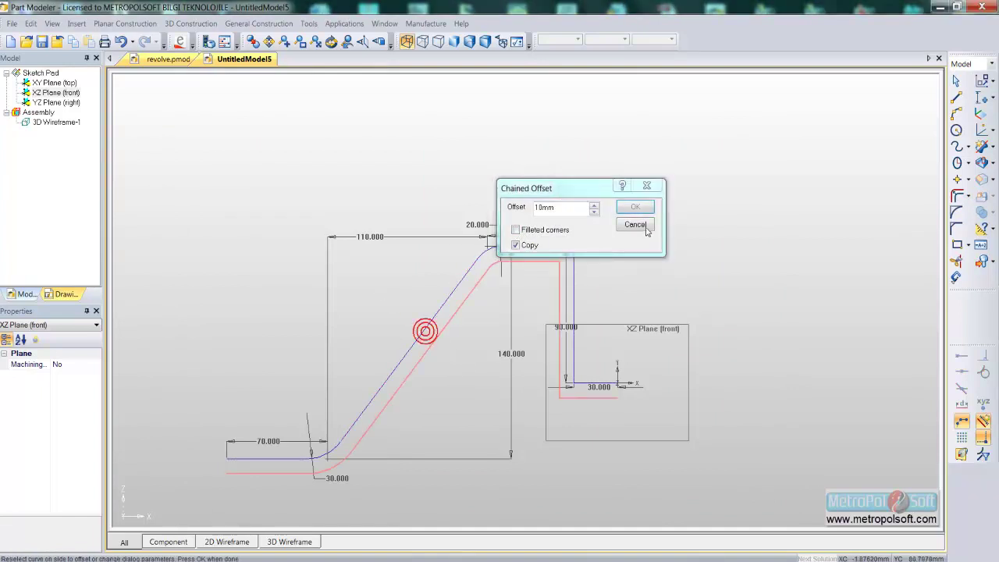
click(635, 206)
- Join both ends of the profile and its offset with short lines to close the outline
click(956, 97)
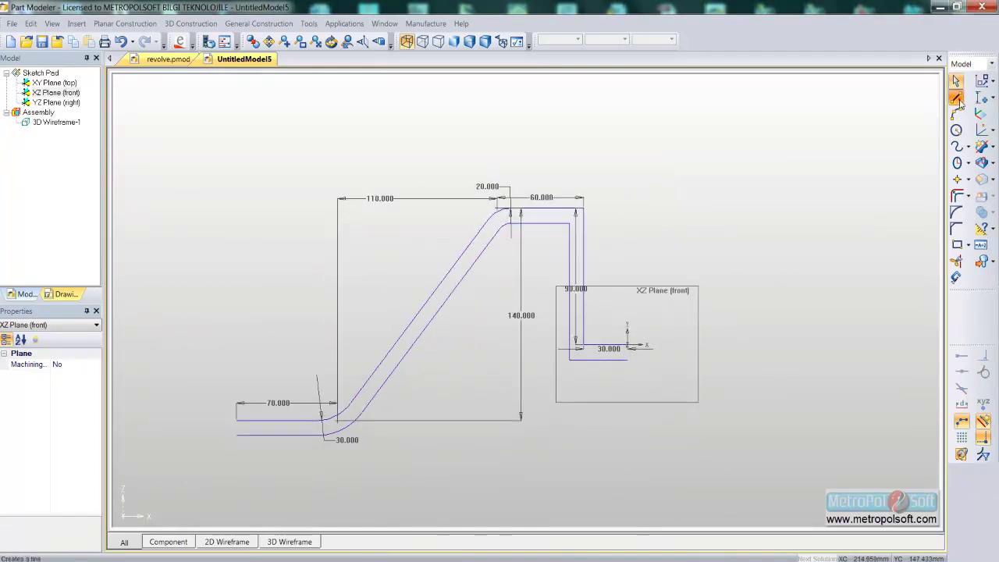
click(628, 346)
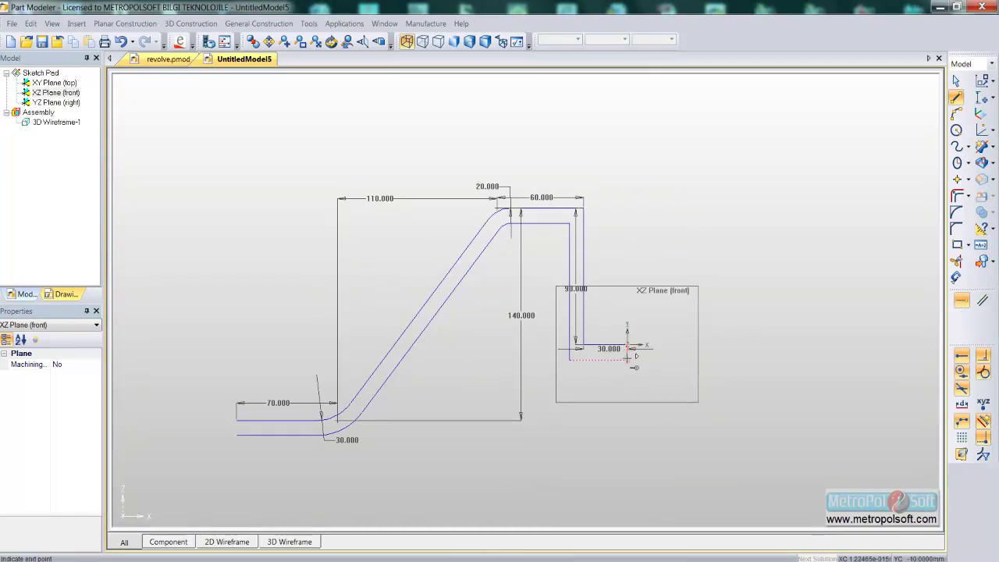
click(628, 359)
click(239, 421)
click(239, 434)
scroll(621, 286, up, 3)
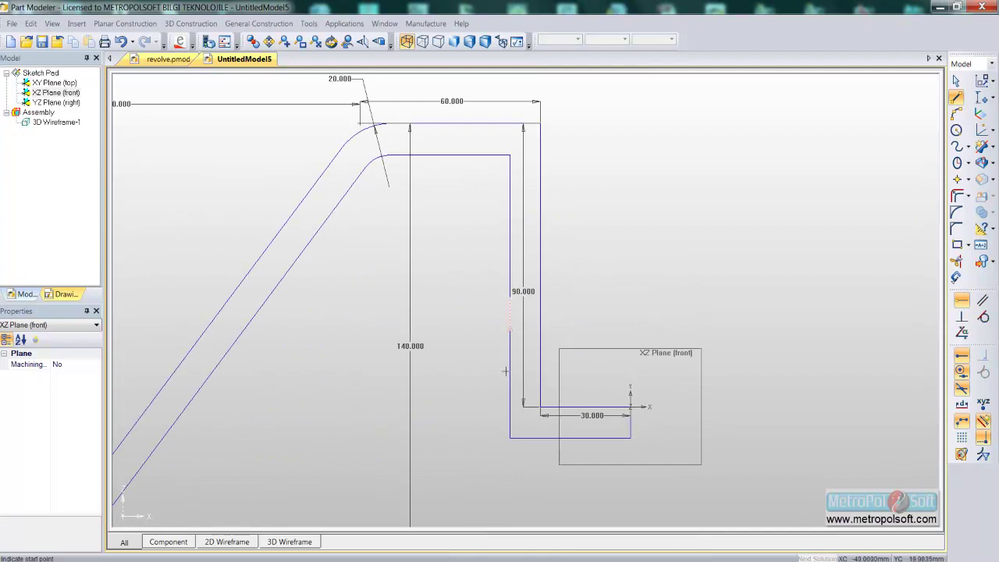
- Chamfer the four corners of the vertical leg at 5 mm offset and 45°
click(956, 228)
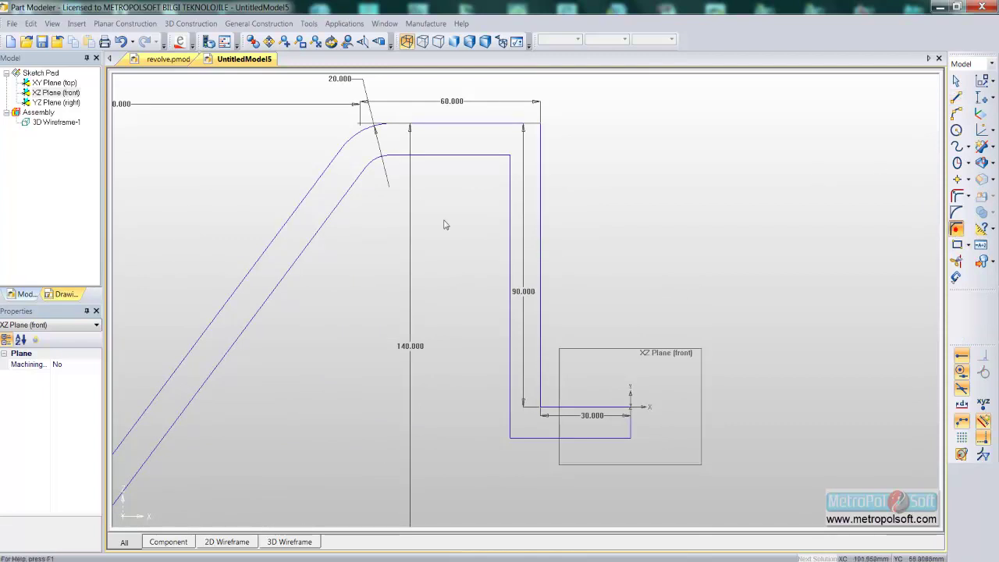
click(536, 129)
click(507, 158)
click(510, 434)
click(539, 408)
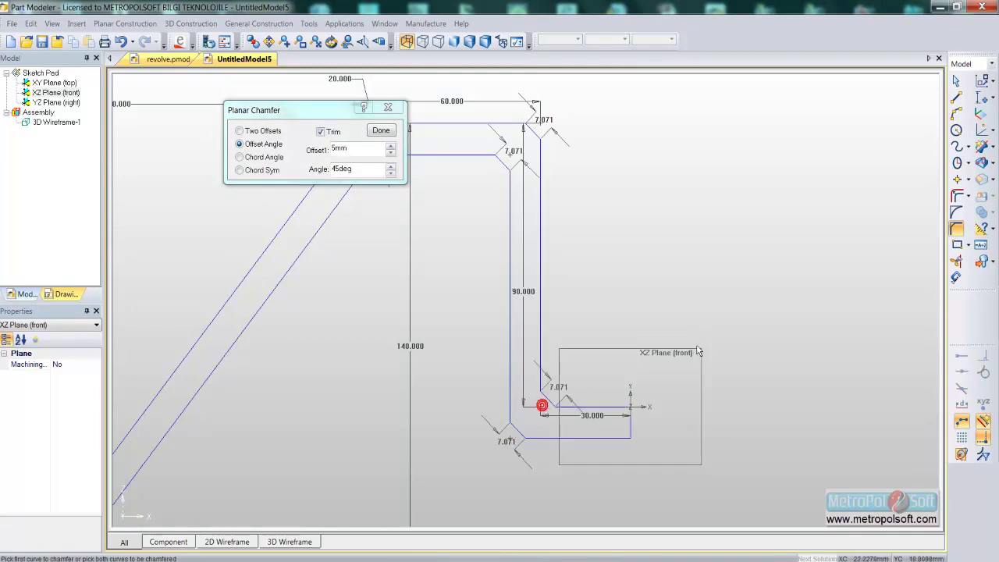
scroll(696, 344, down, 3)
click(381, 130)
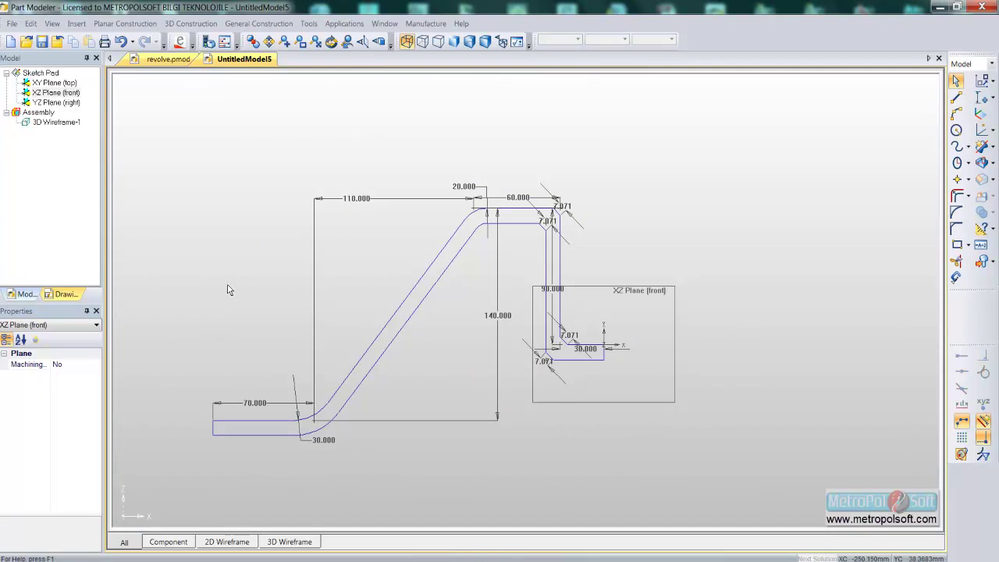
- Revolve the closed outline 360° about the vertical axis line into Component-1
mouse_move(350, 329)
middle_down()
mouse_move(609, 209)
mouse_move(481, 336)
middle_up()
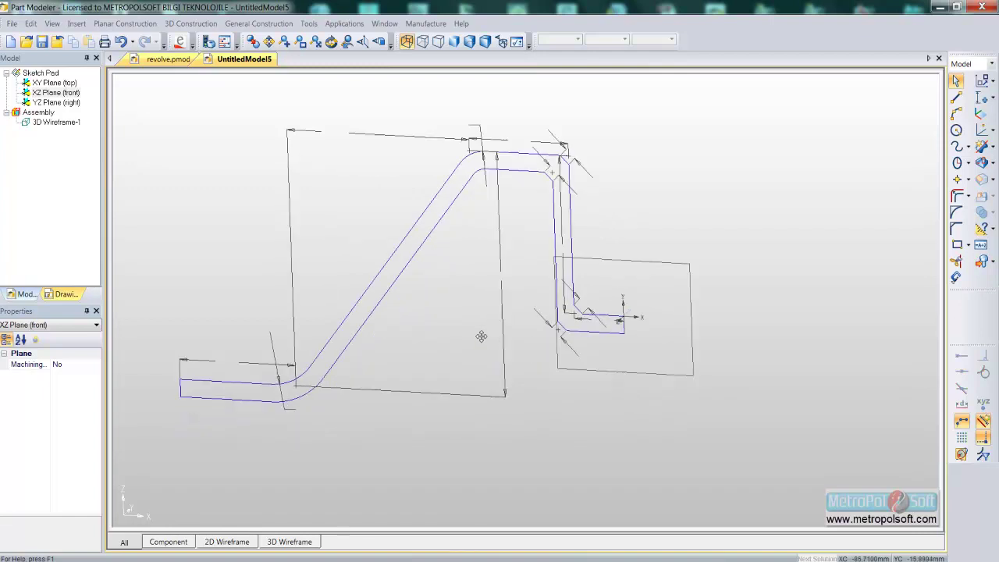
click(991, 162)
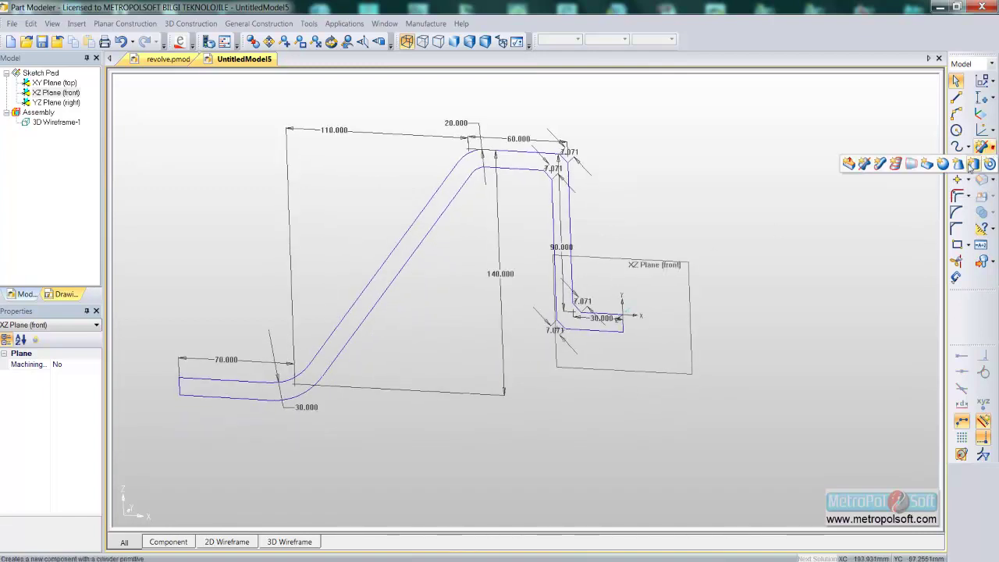
click(864, 163)
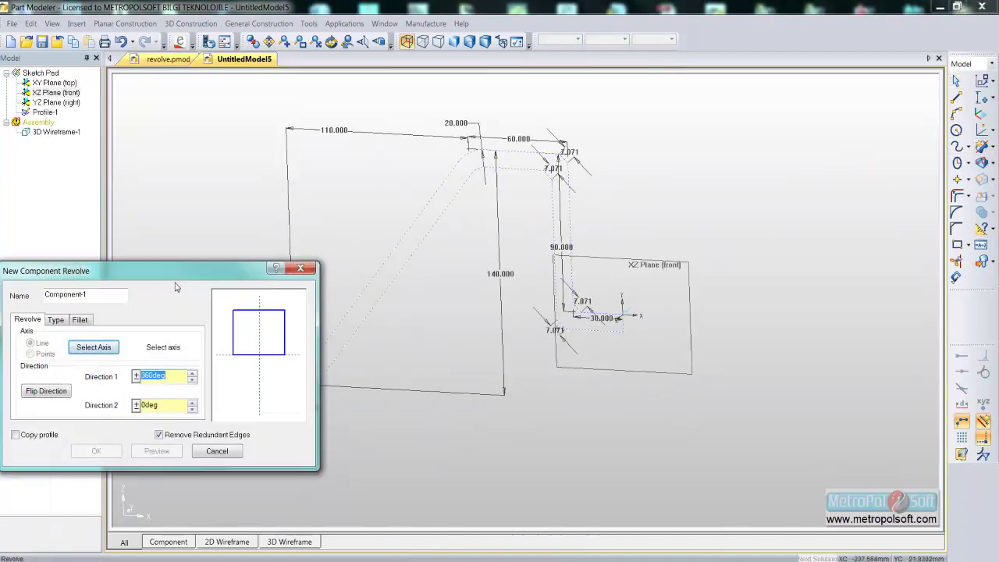
click(91, 349)
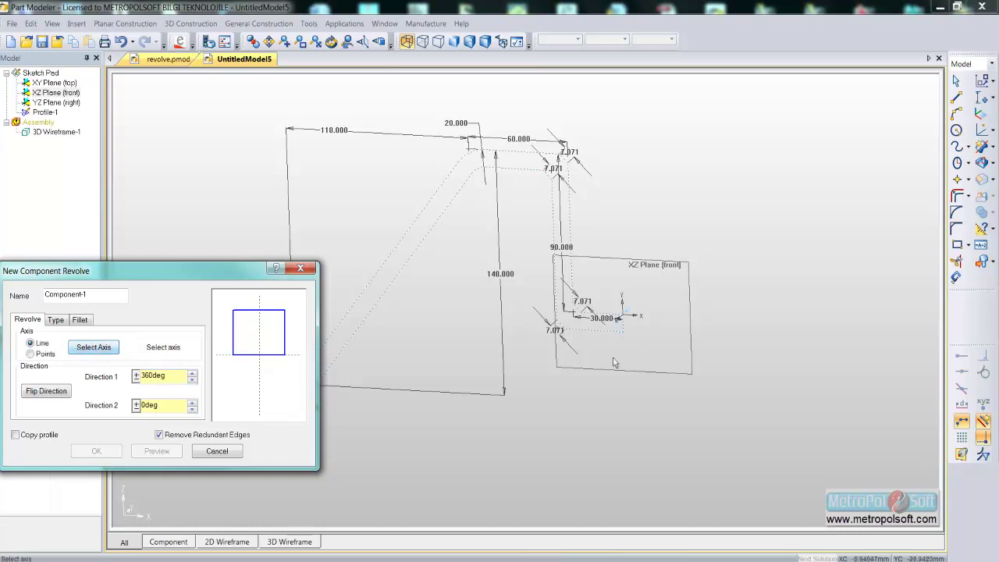
click(624, 331)
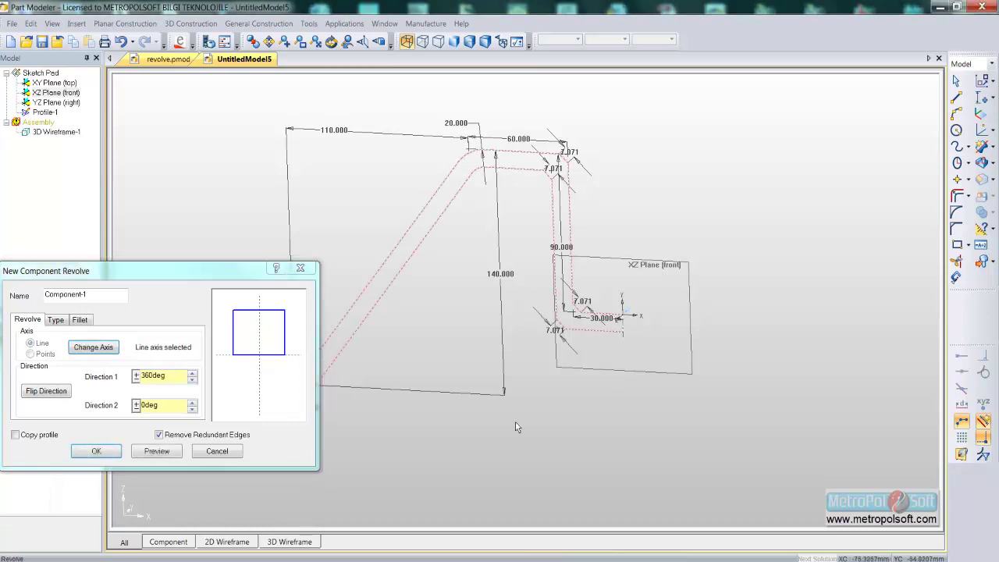
click(97, 452)
- Switch to shaded display and orbit around the dish-shaped component
click(454, 41)
middle_drag(443, 186, 349, 198)
click(56, 133)
mouse_move(412, 237)
middle_down()
mouse_move(478, 259)
mouse_move(463, 307)
mouse_move(530, 98)
mouse_move(505, 186)
mouse_move(463, 261)
middle_up()
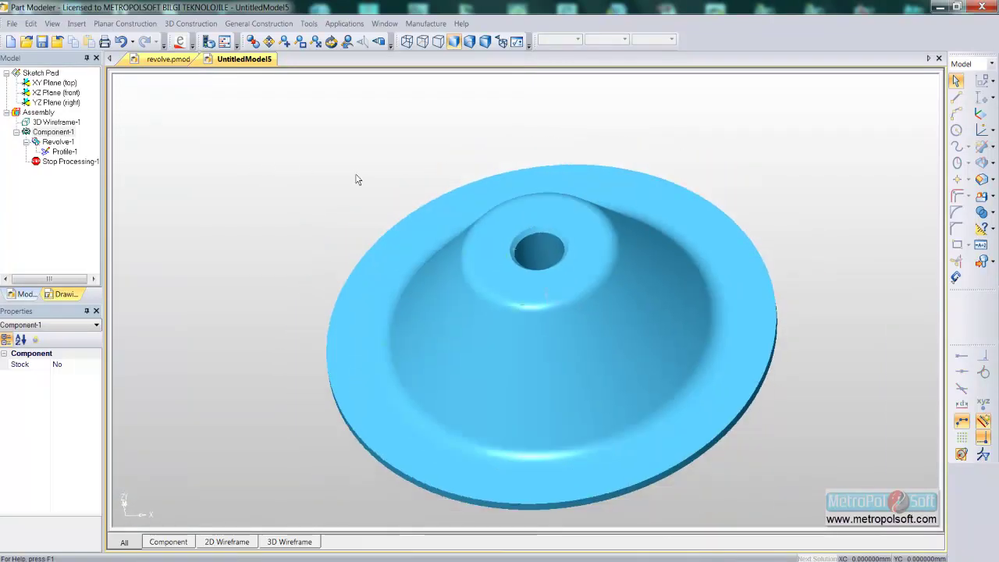
- Add a construction plane on the dish and view it top-down in wireframe
scroll(312, 160, down, 2)
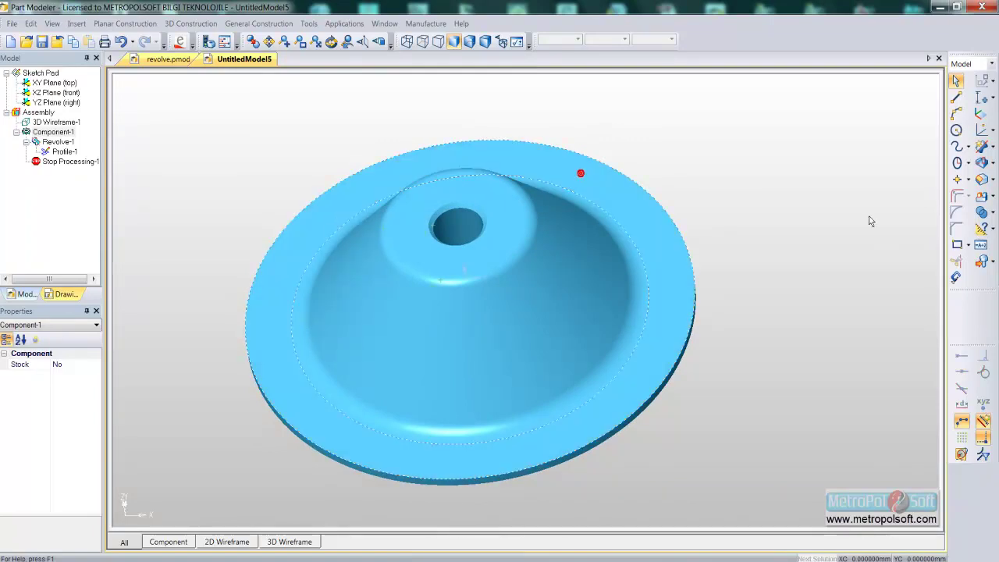
click(957, 181)
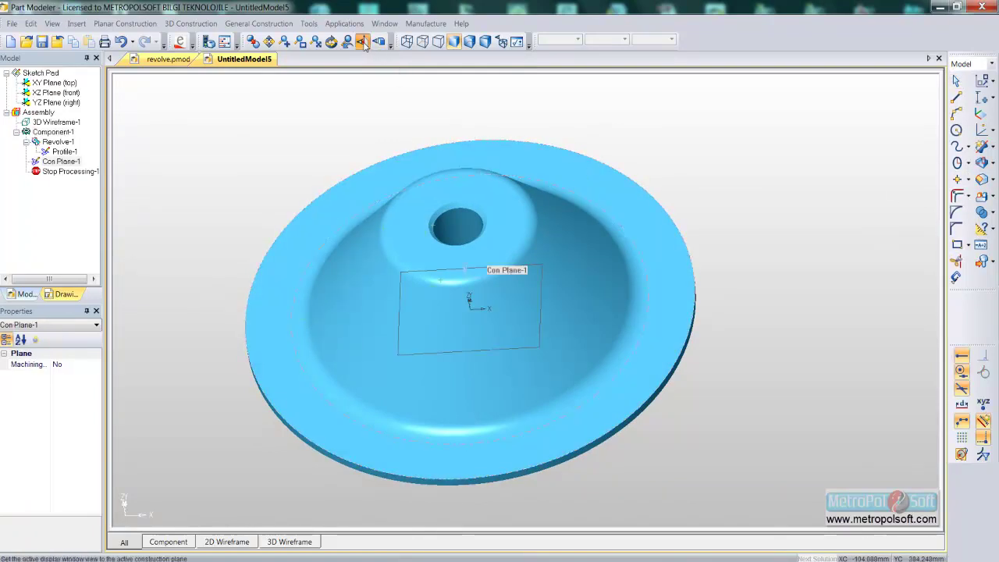
click(362, 41)
click(407, 41)
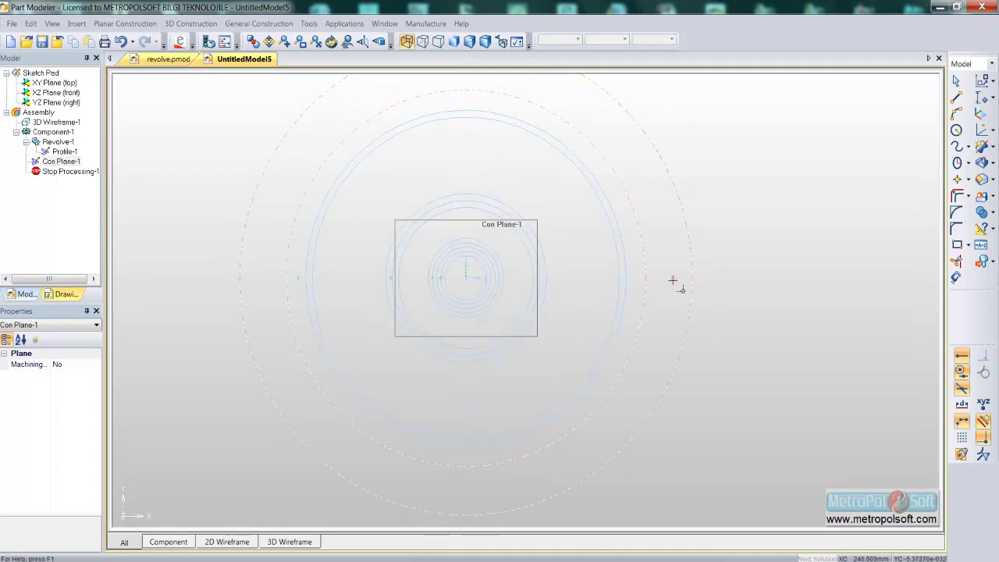
- Dimension the rim point 245 mm from the centre of the circles
click(981, 113)
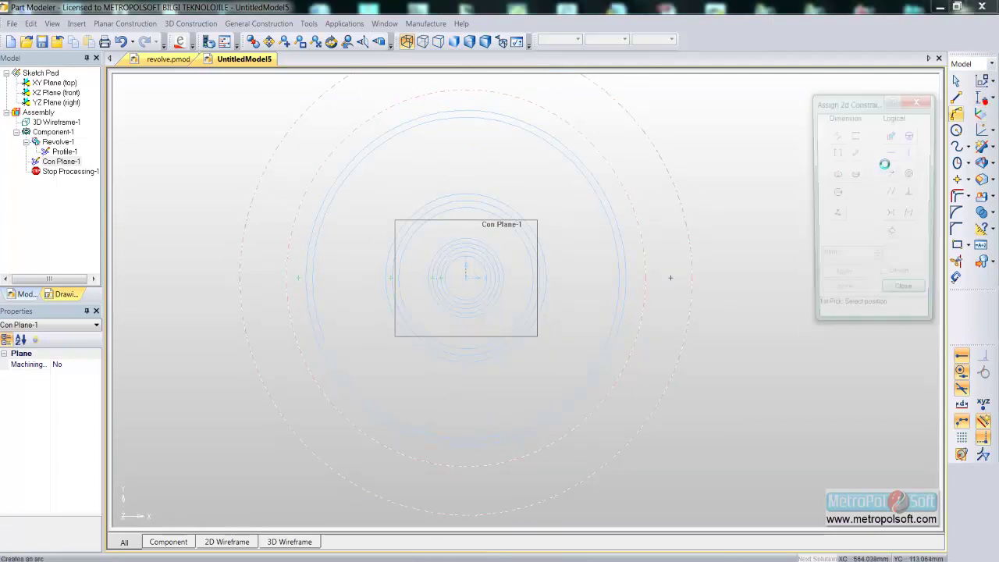
click(835, 153)
click(671, 278)
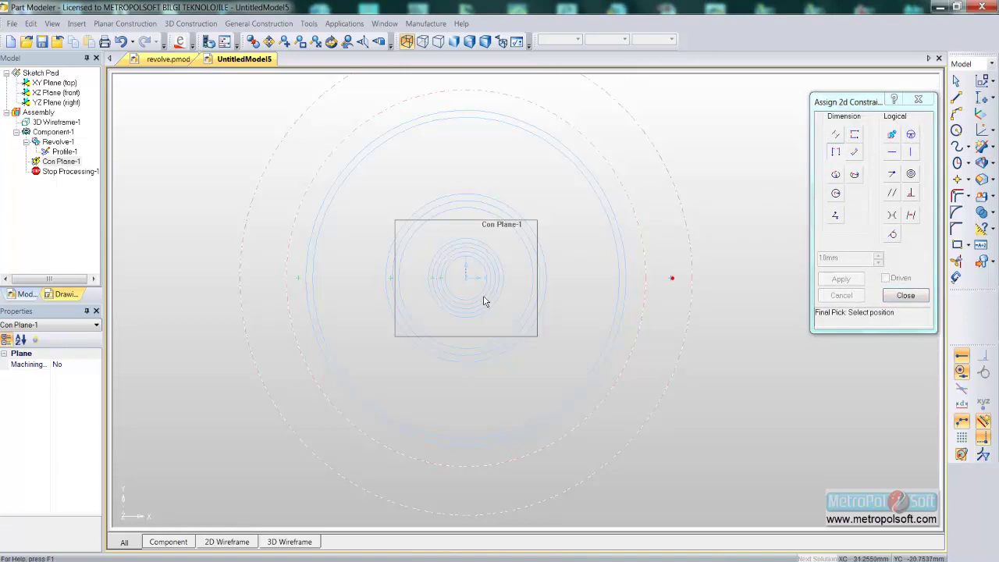
click(466, 281)
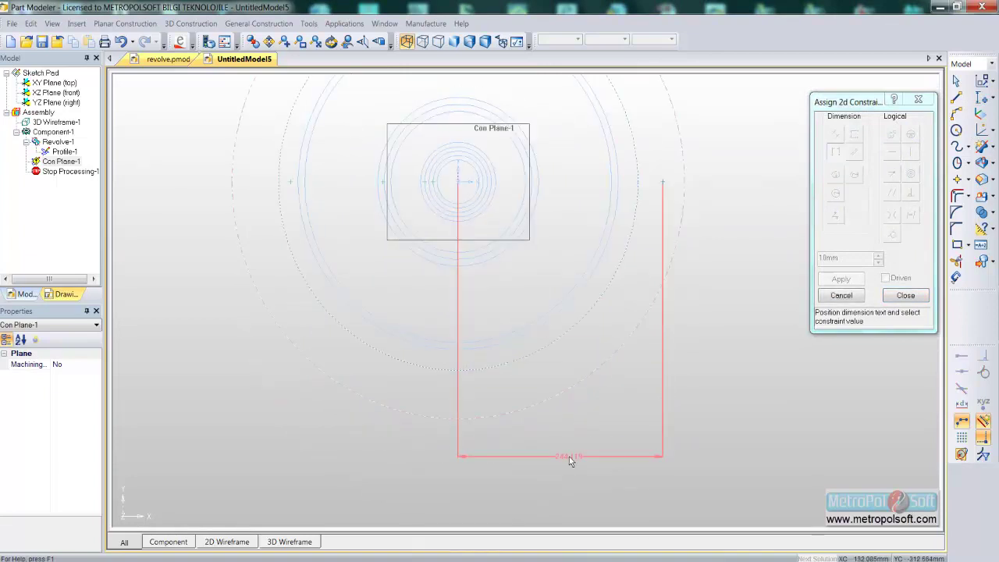
click(569, 457)
text(200)
key(Return)
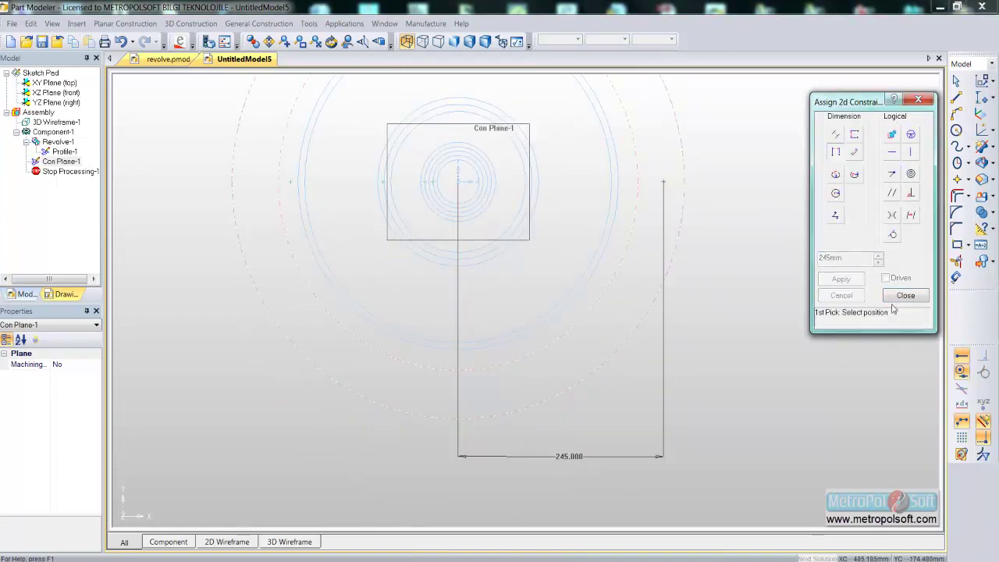
click(902, 296)
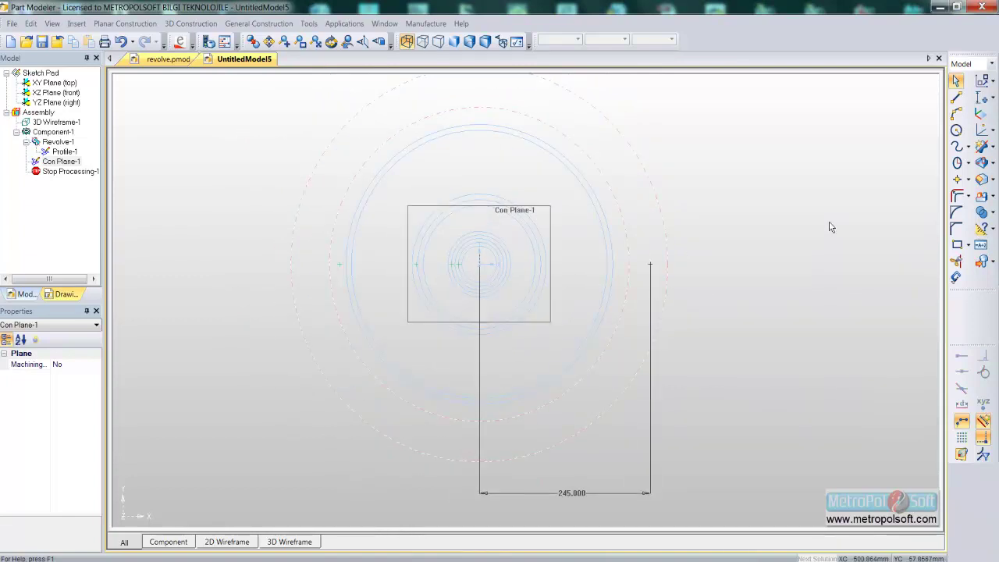
click(983, 81)
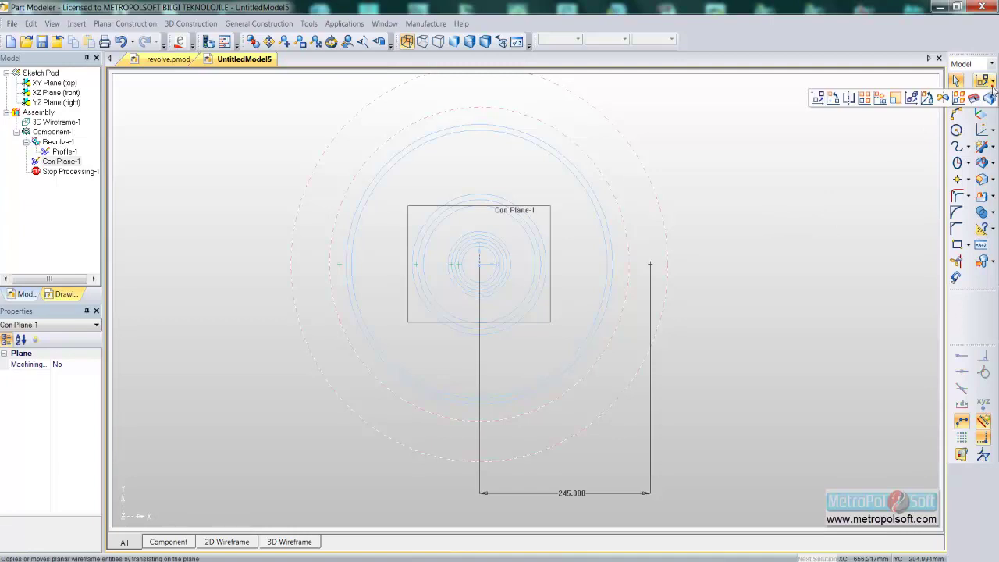
- Rotate-copy the rim point five times at 60° steps about the centre
click(834, 99)
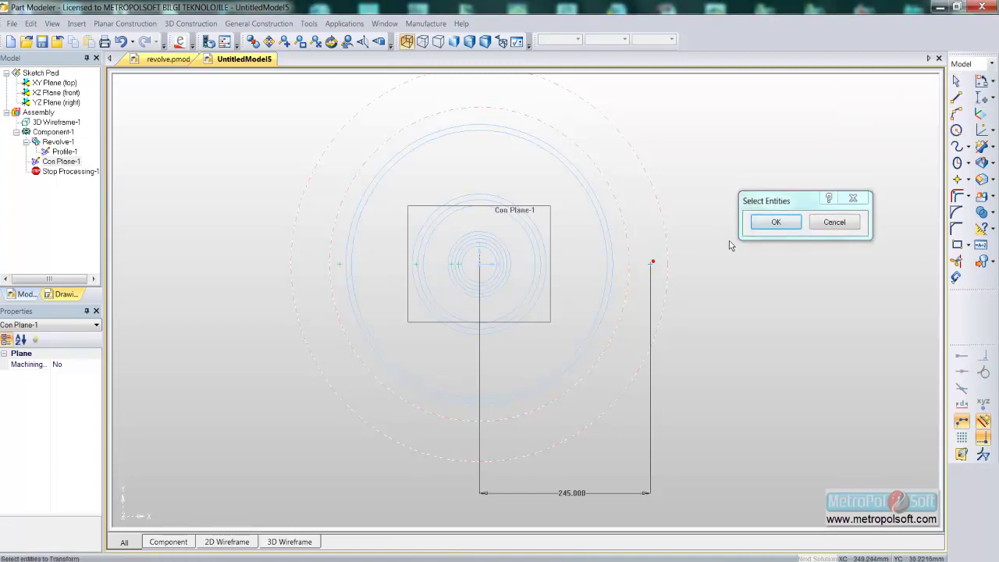
click(776, 223)
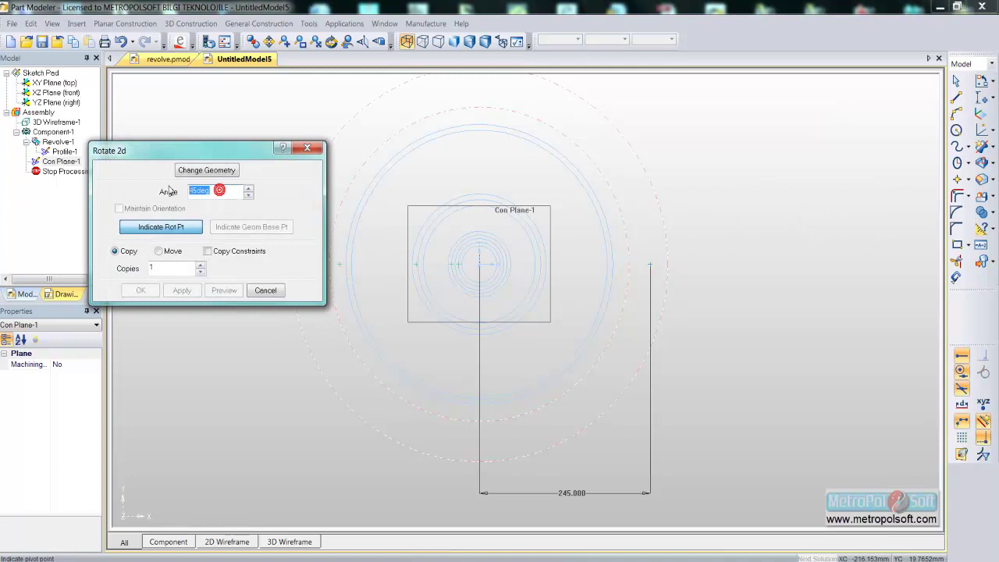
text(60)
double_click(166, 267)
text(5)
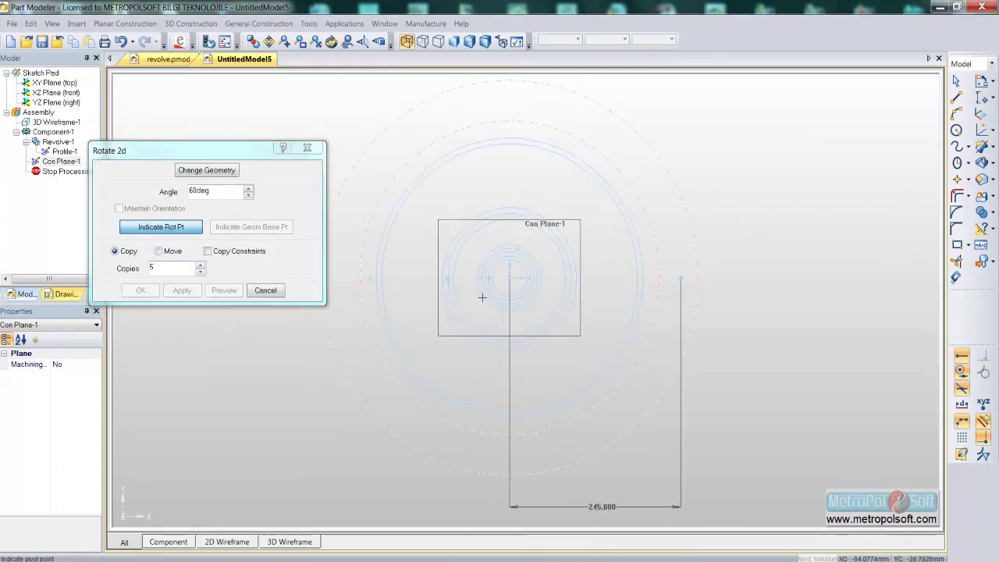
click(509, 278)
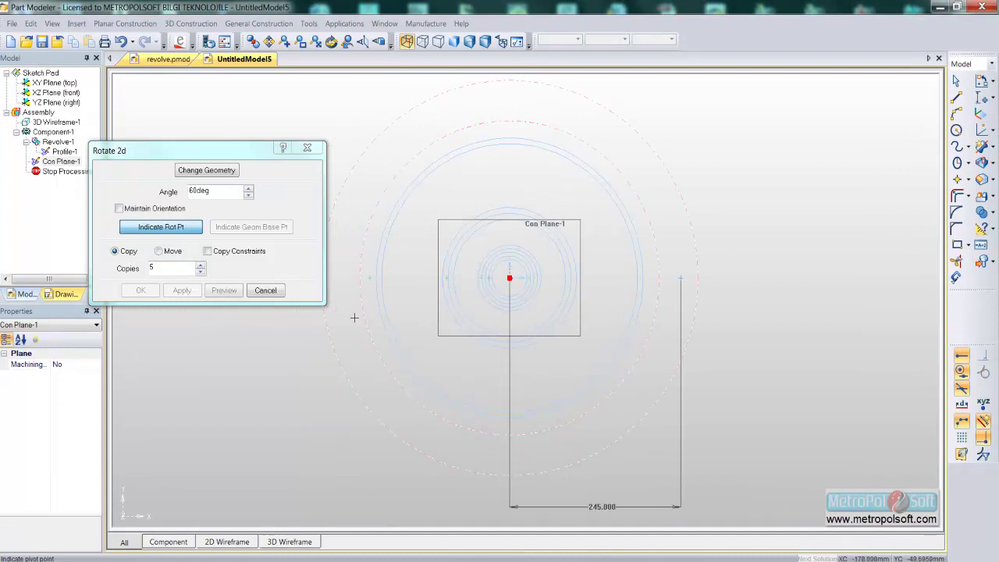
click(225, 290)
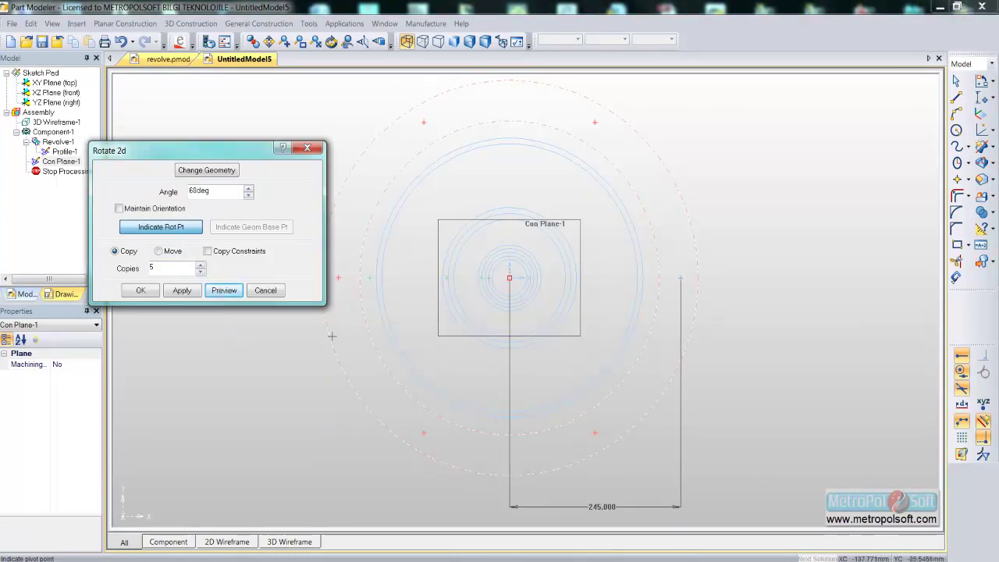
click(140, 290)
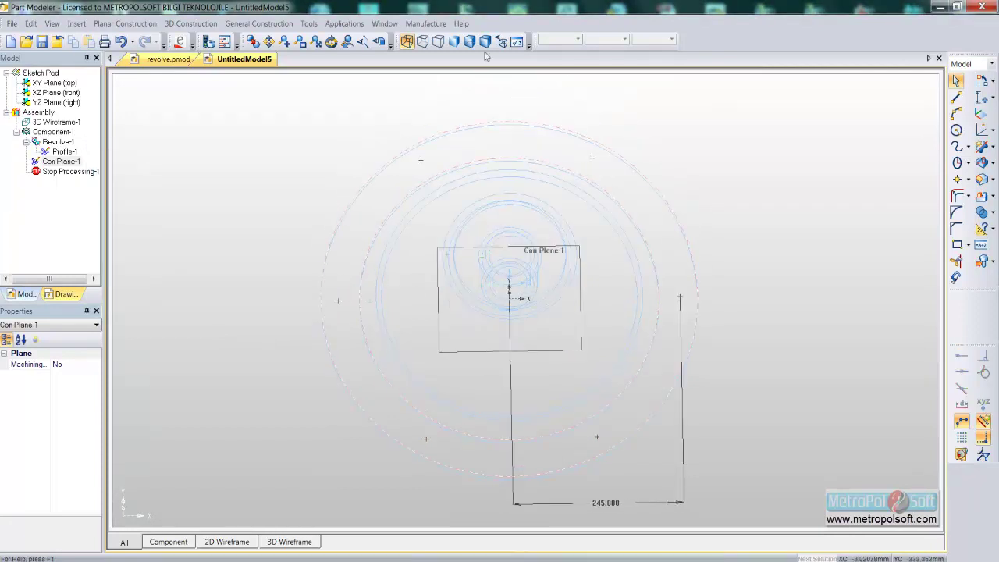
- Switch to shaded view and start a Hole Feature at the six rim points
click(454, 41)
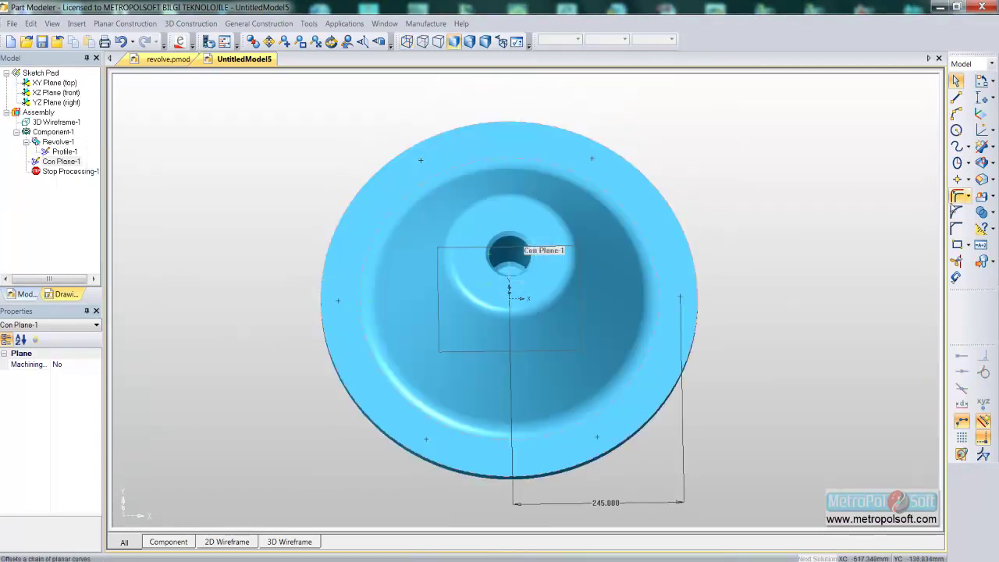
click(991, 180)
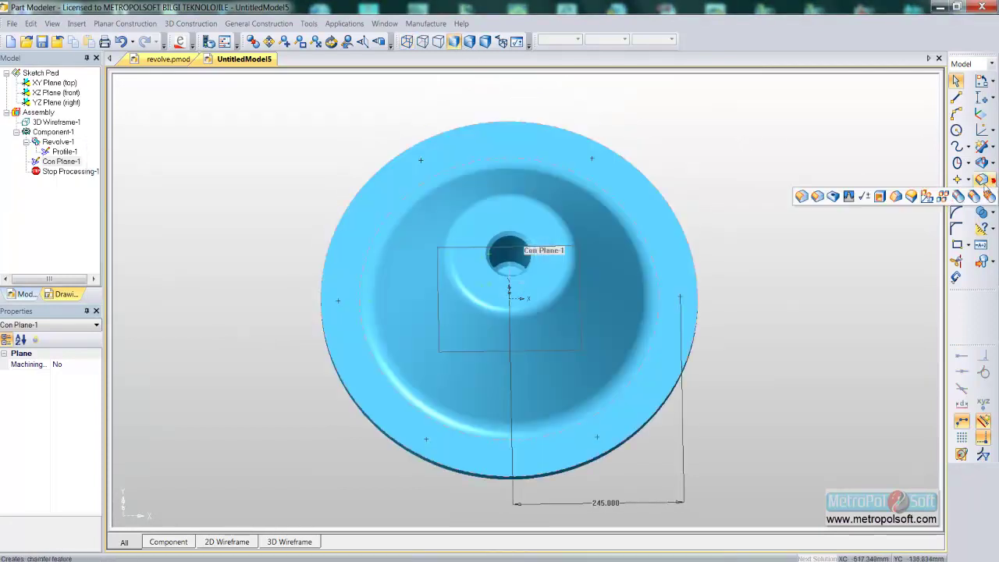
click(834, 201)
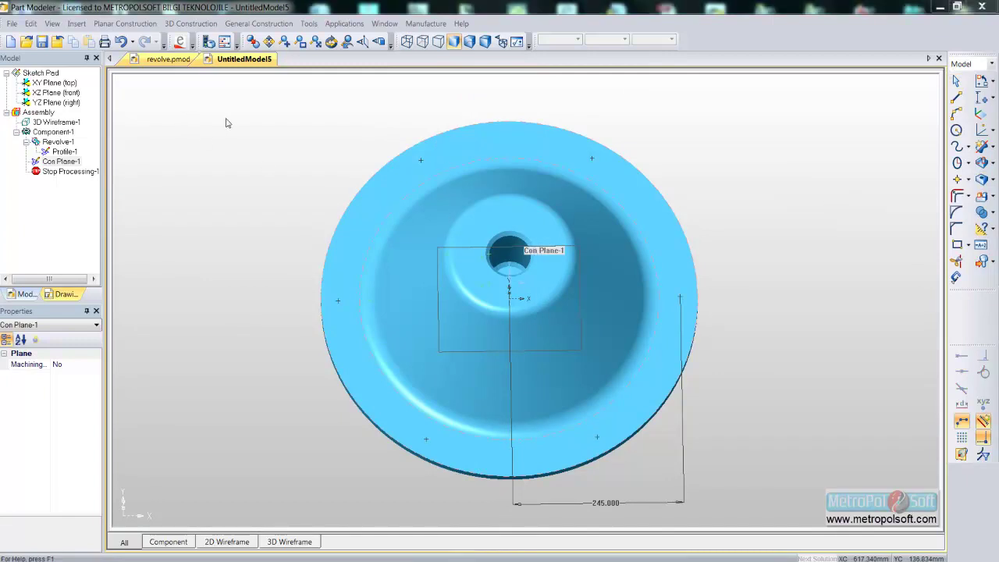
click(459, 192)
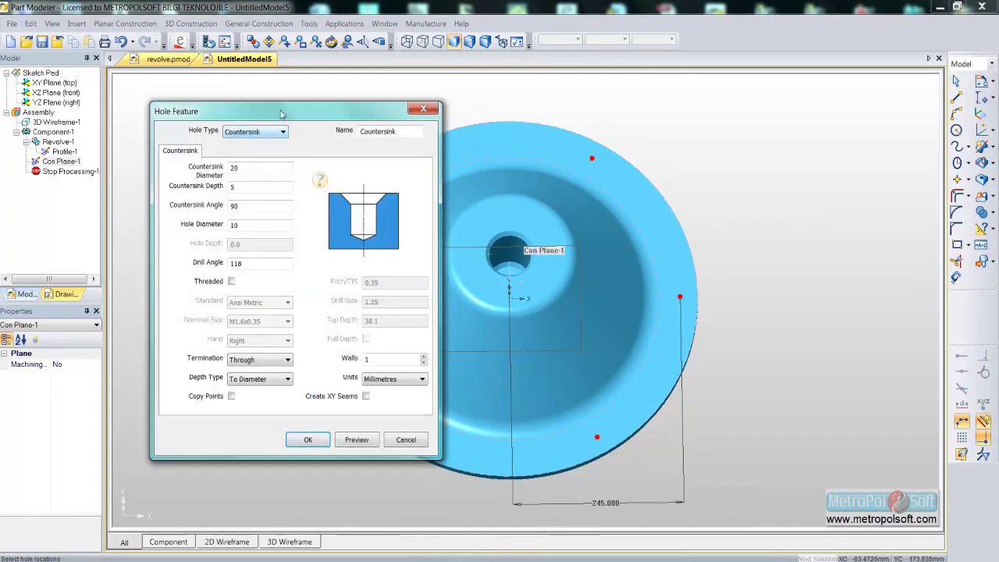
drag(282, 115, 220, 119)
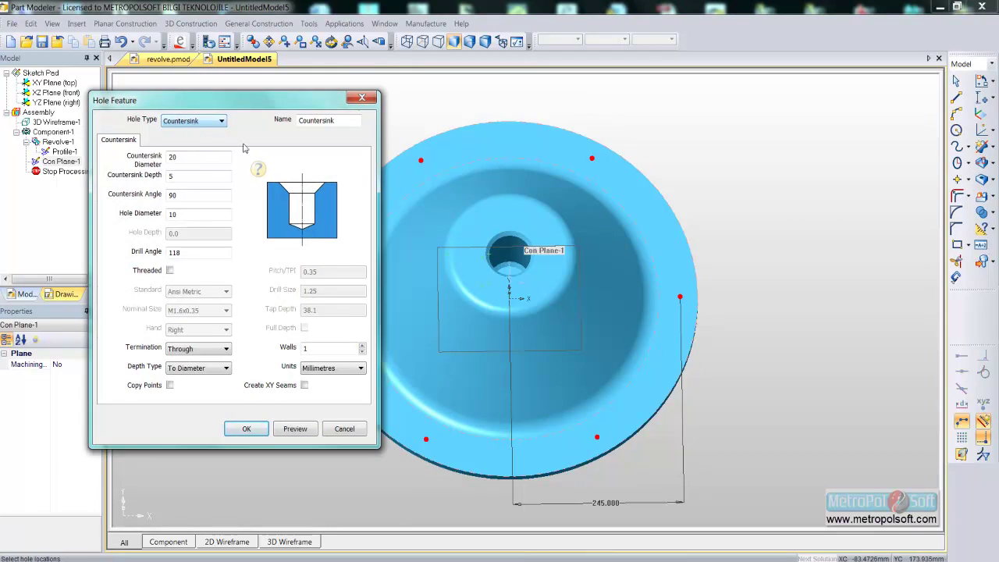
- Create through holes of diameter 10 with a 20 diameter, 5 deep, 90° countersink
double_click(178, 157)
double_click(181, 177)
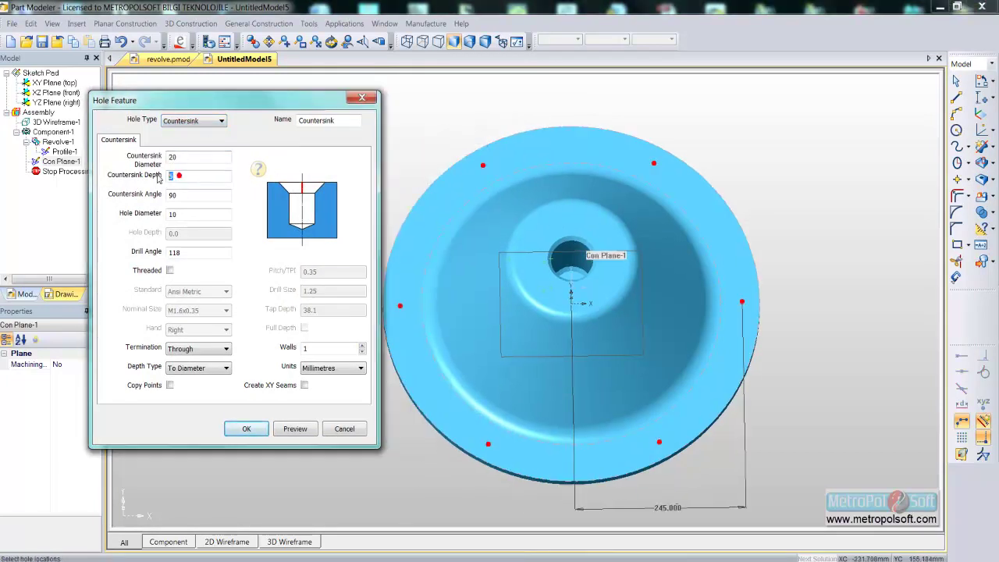
drag(186, 195, 163, 198)
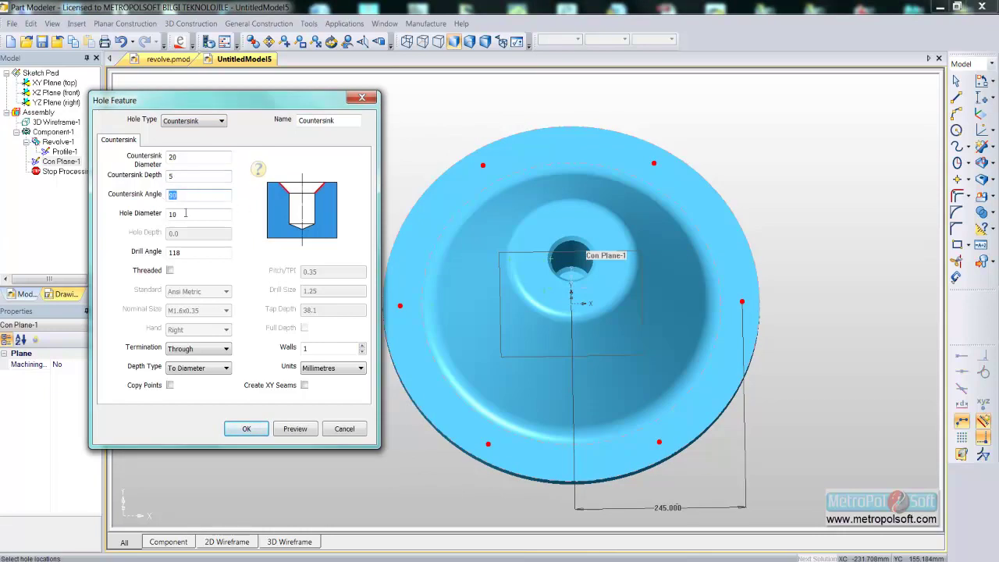
double_click(185, 212)
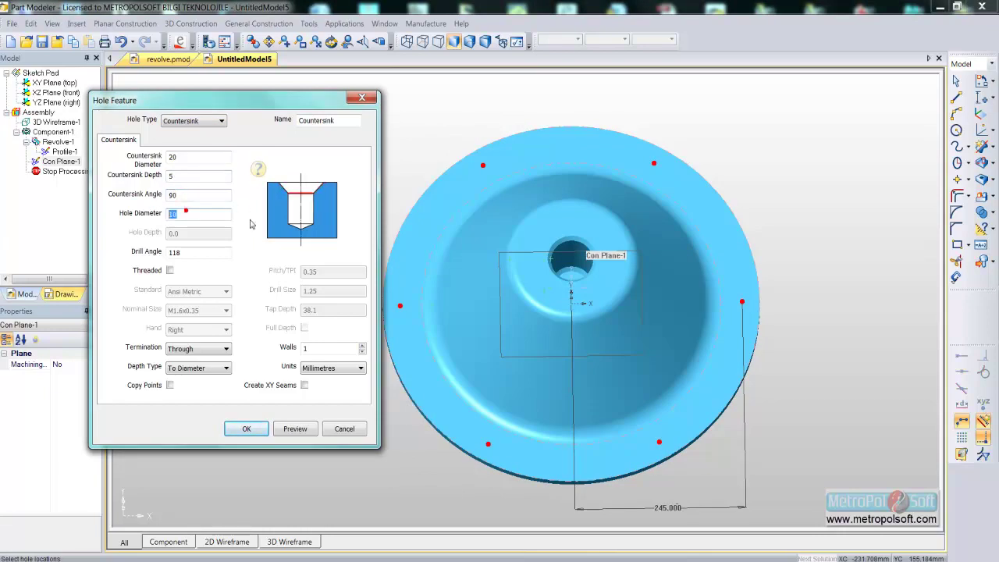
click(187, 353)
click(185, 359)
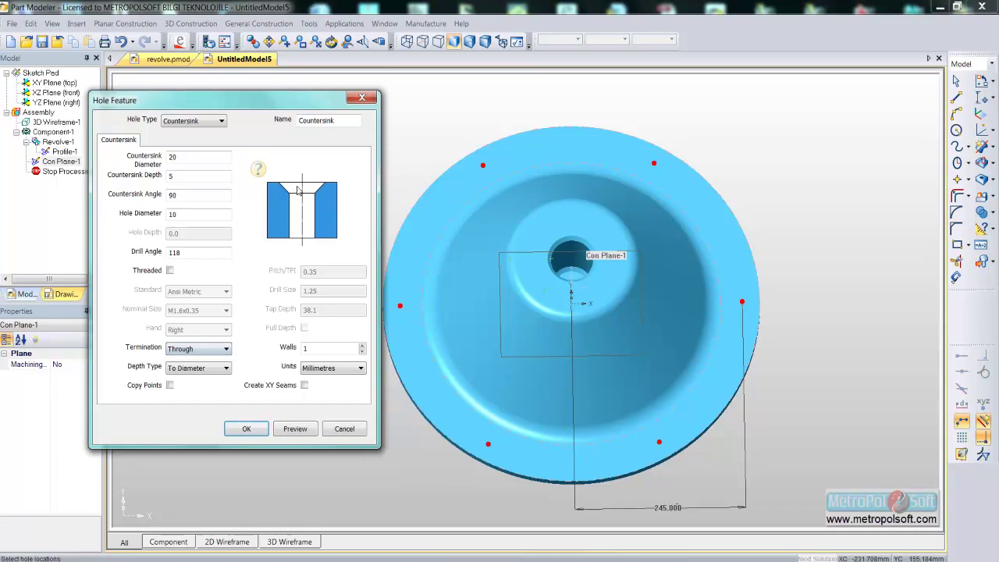
click(246, 429)
- Orbit the flange round to a side view of the cone profile and zoom in
mouse_move(572, 292)
middle_down()
mouse_move(608, 246)
mouse_move(616, 122)
mouse_move(676, 257)
mouse_move(565, 283)
mouse_move(582, 279)
mouse_move(585, 174)
mouse_move(576, 351)
mouse_move(447, 264)
mouse_move(385, 278)
middle_up()
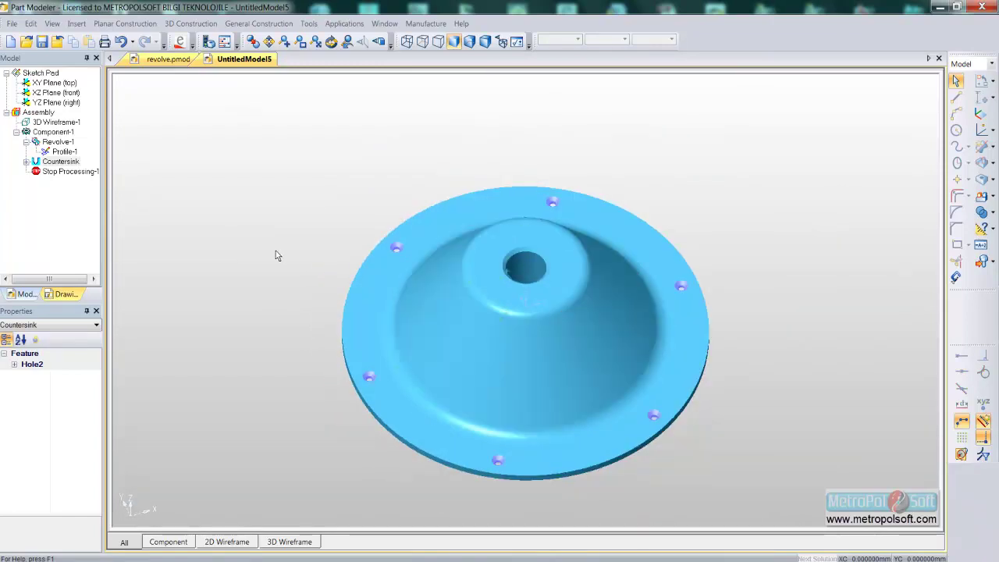
middle_drag(507, 270, 472, 230)
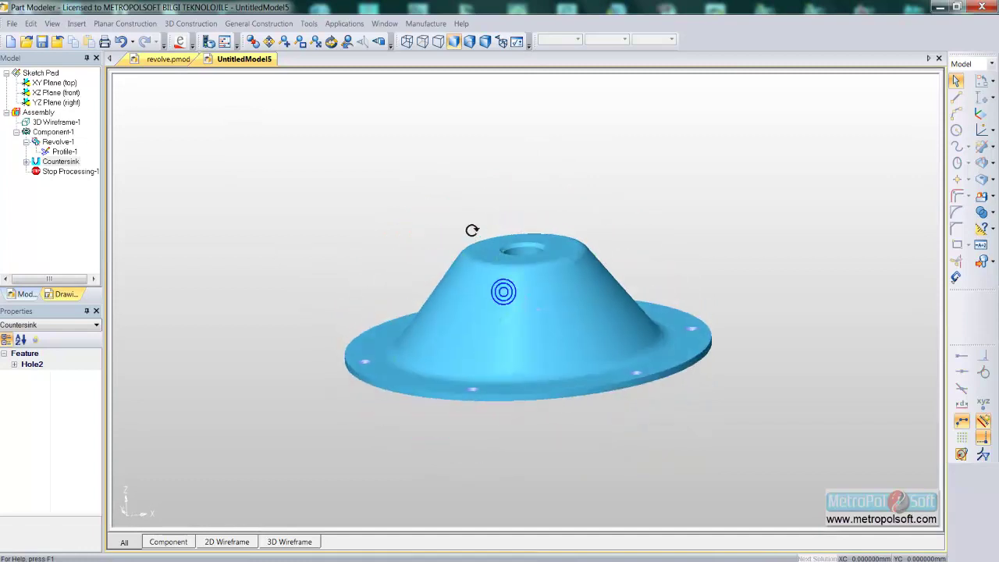
scroll(435, 295, up, 1)
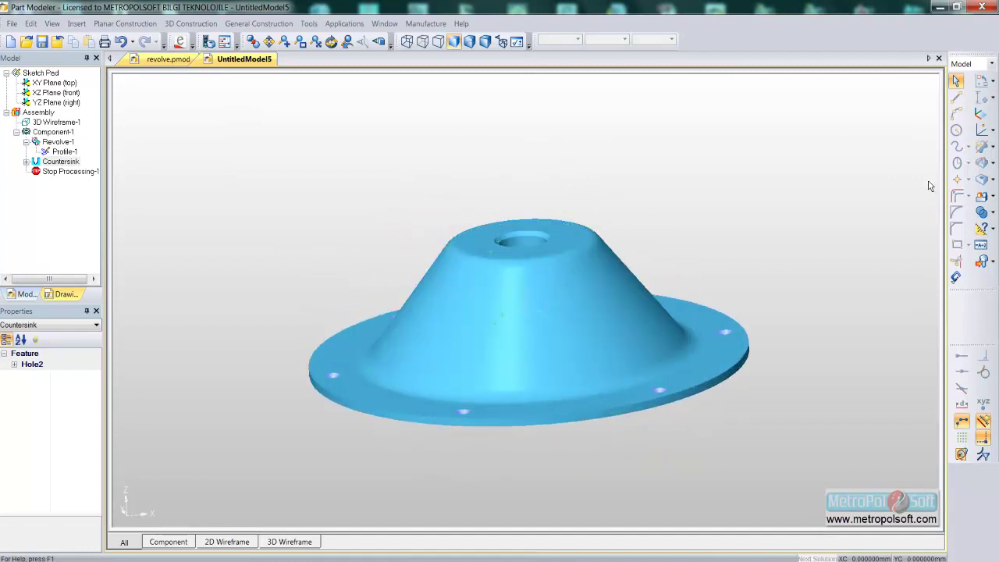
- Create Con Plane-1 using the on-face method, placed on the cone's sloped face
click(981, 114)
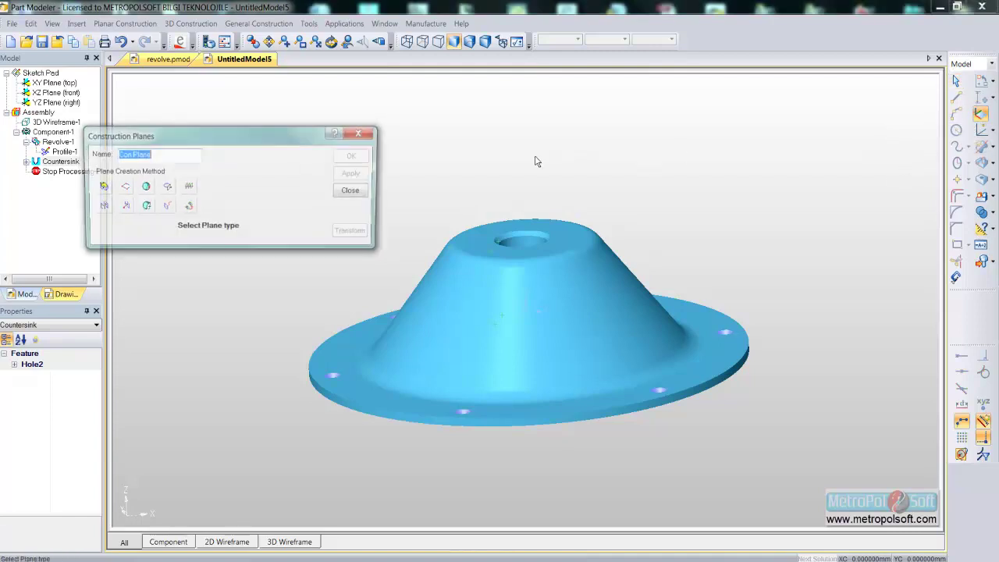
click(143, 186)
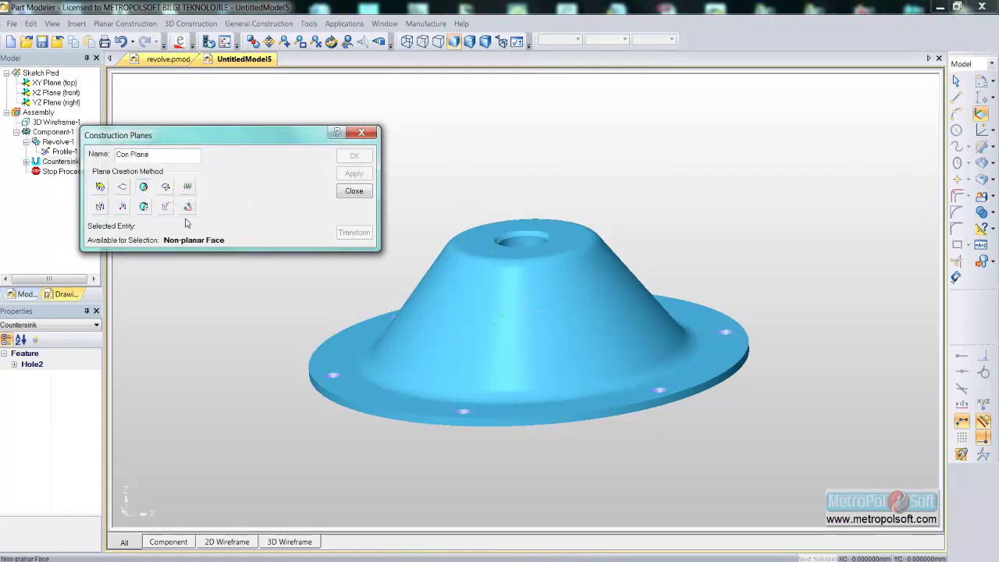
click(424, 301)
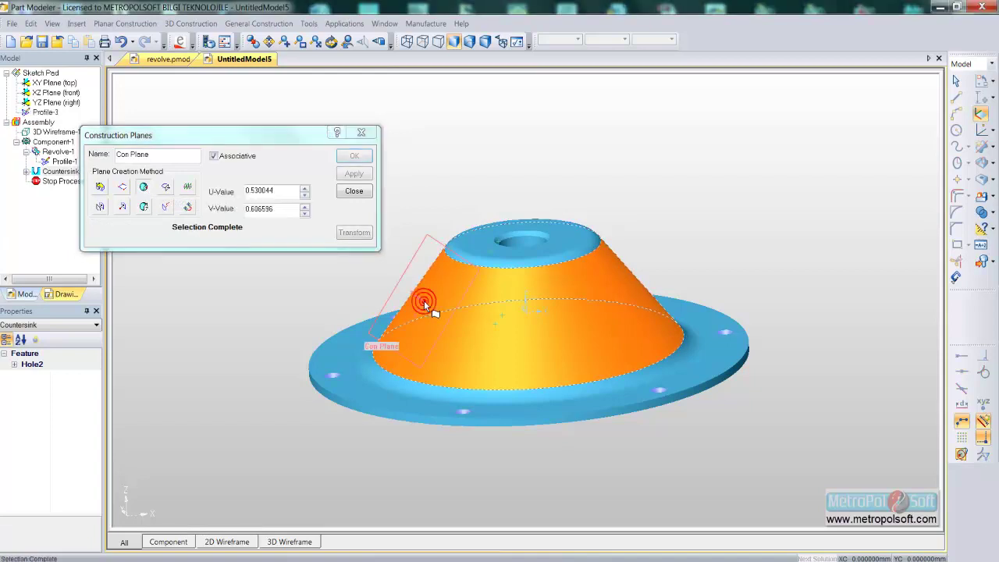
click(353, 157)
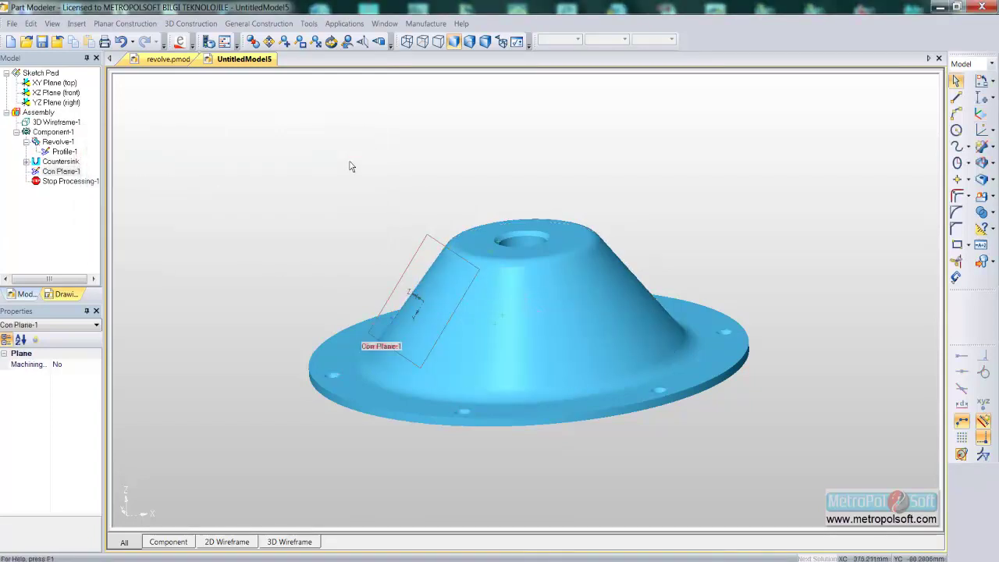
click(35, 171)
click(957, 162)
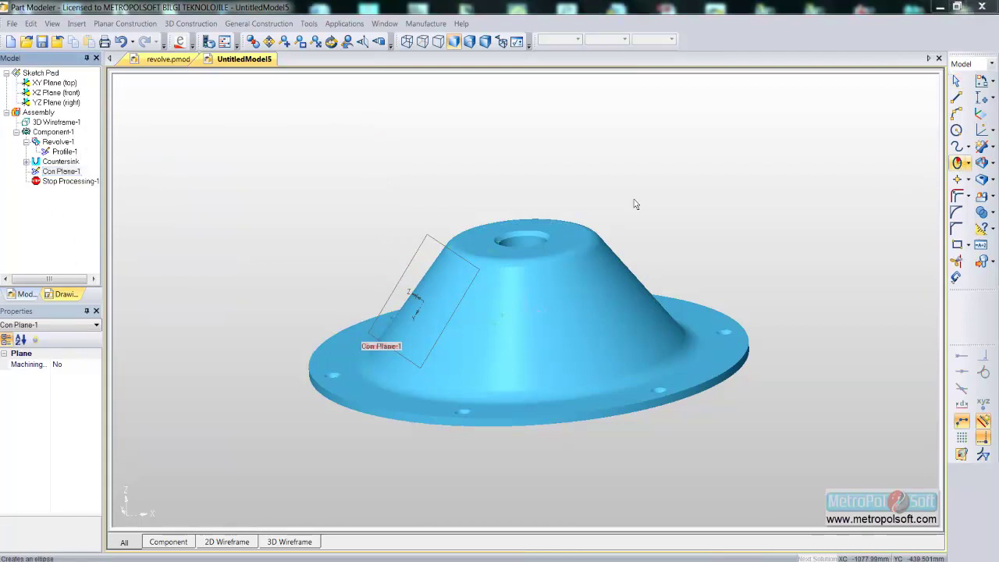
- Sketch an ellipse with 90 mm semi-major and 50 mm semi-minor axes at Con Plane-1's centre
click(363, 41)
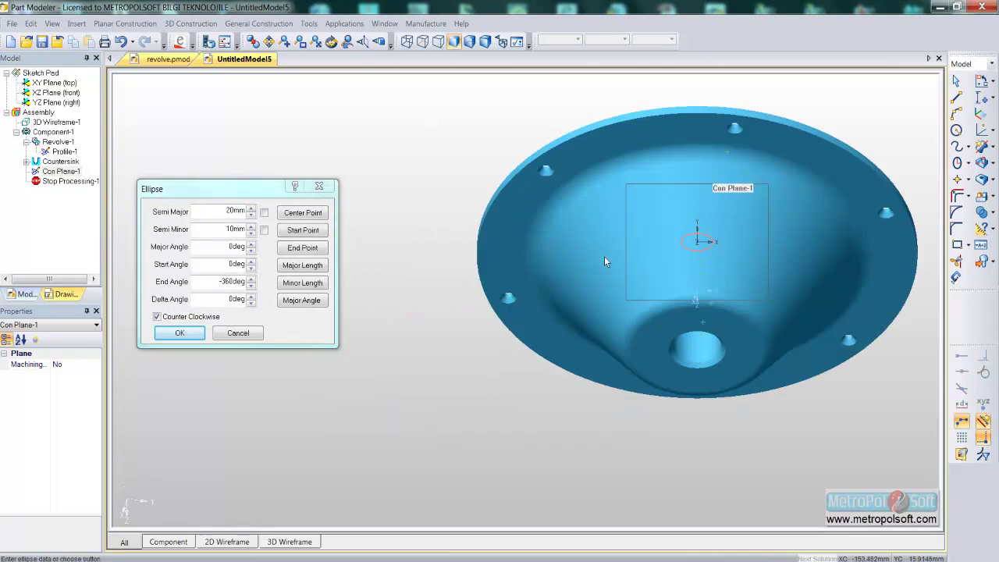
click(208, 212)
text(90)
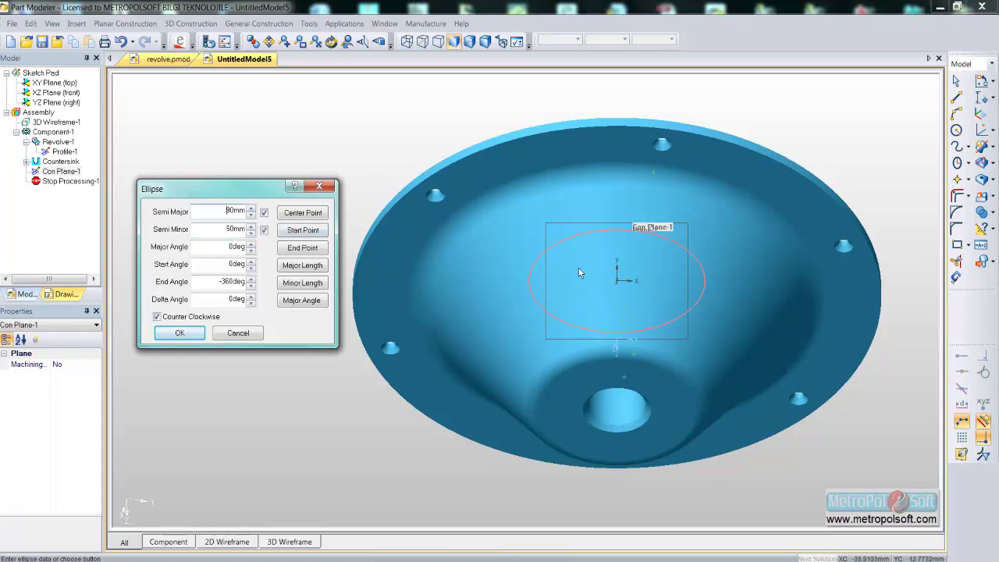
click(303, 216)
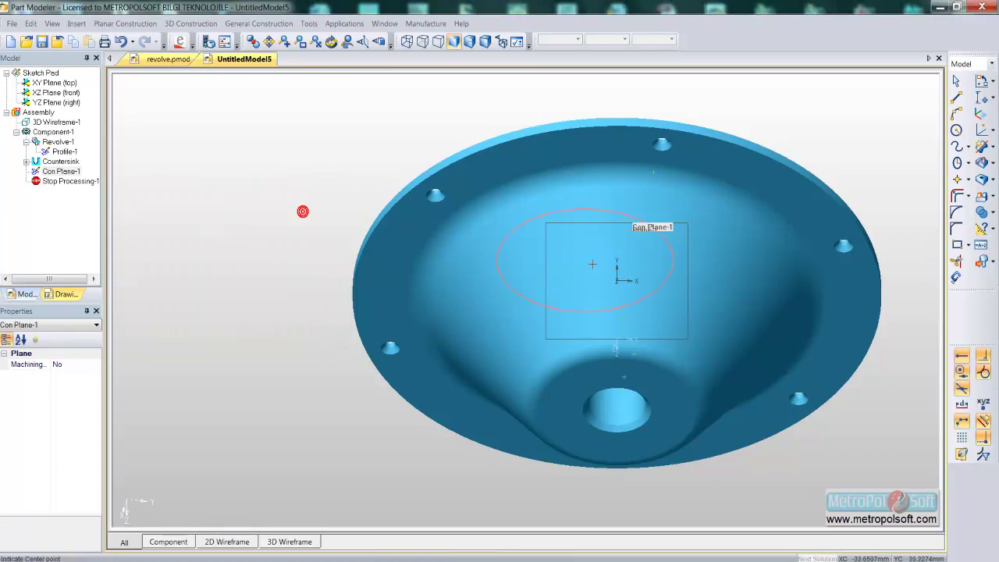
scroll(527, 300, up, 1)
click(636, 258)
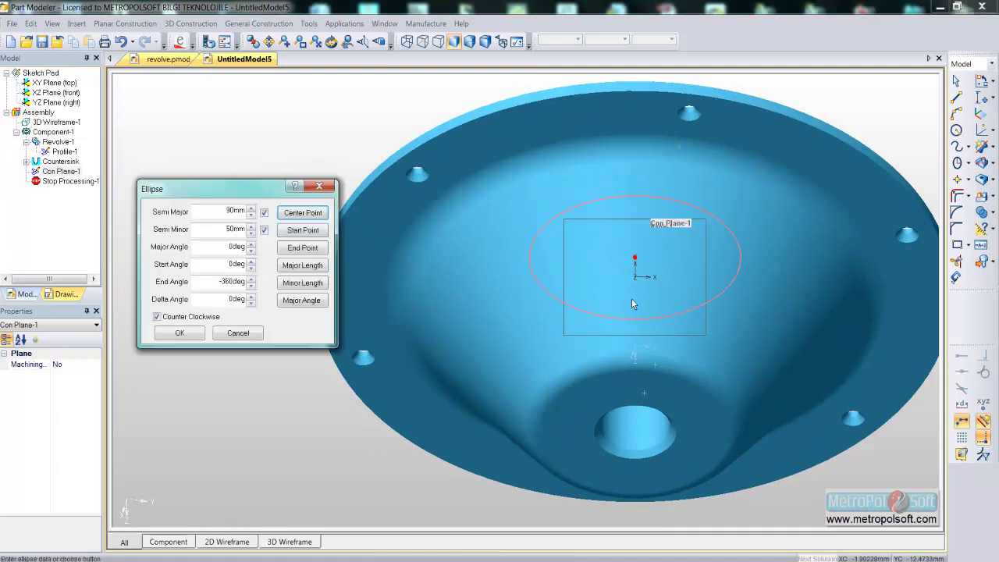
click(184, 337)
mouse_move(737, 369)
middle_down()
mouse_move(731, 174)
mouse_move(632, 260)
mouse_move(640, 192)
mouse_move(569, 351)
mouse_move(554, 357)
middle_up()
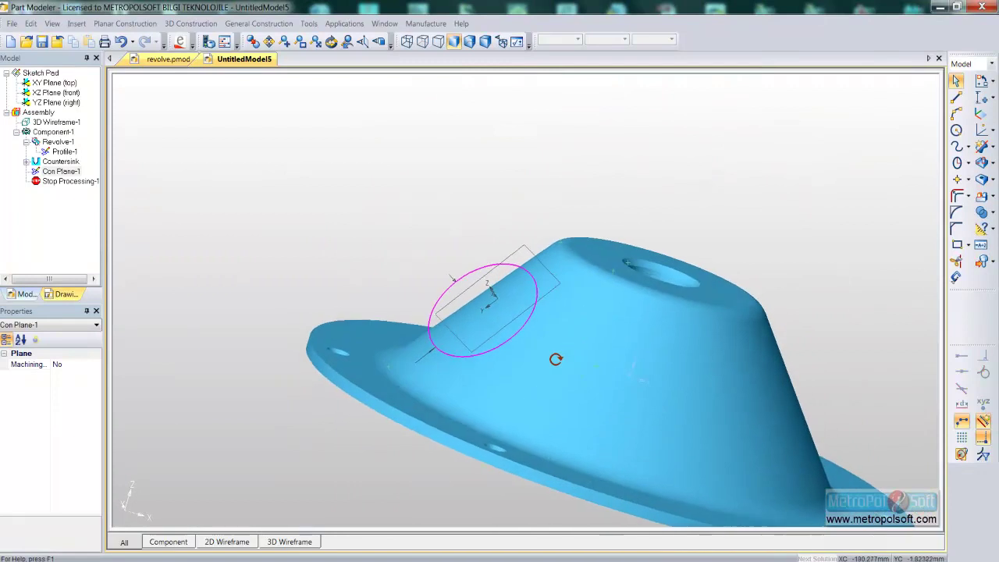
- Cut-extrude the ellipse profile 40 mm deep to open an elliptical hole in the cone wall
click(989, 166)
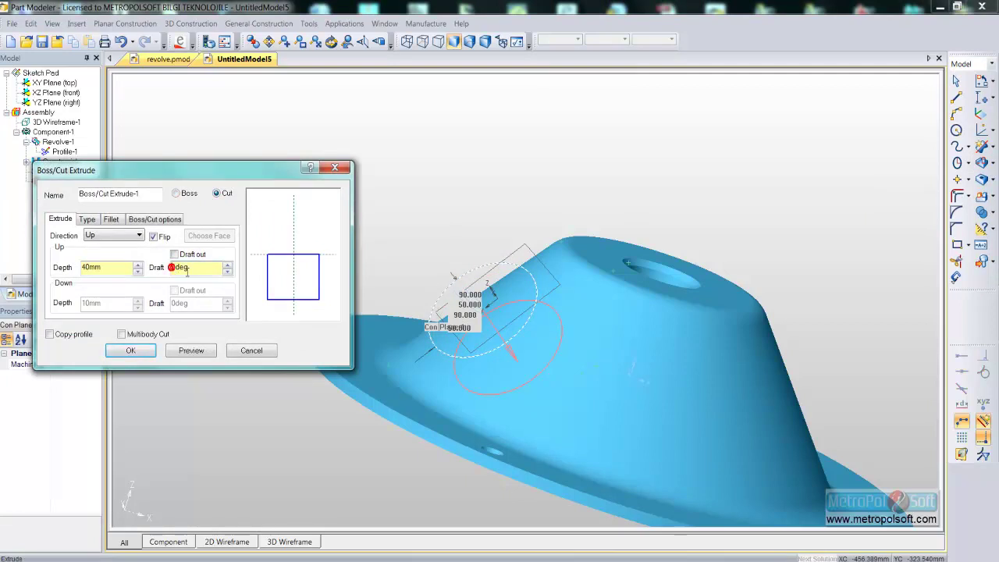
text(30)
click(131, 350)
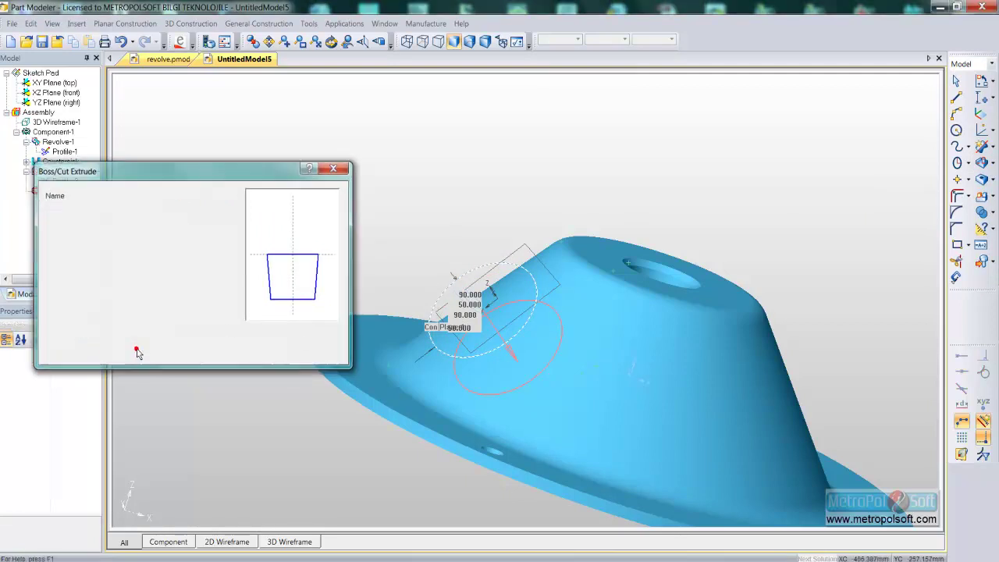
mouse_move(465, 333)
middle_down()
mouse_move(532, 388)
mouse_move(536, 331)
mouse_move(575, 319)
mouse_move(520, 337)
middle_up()
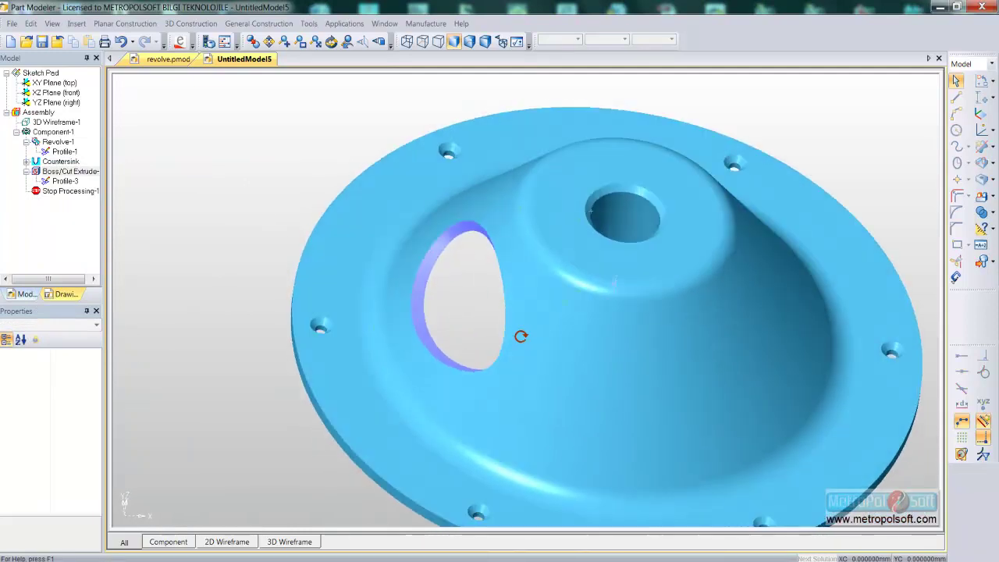
- Switch to the saved Top View and zoom out until the whole flange fits
click(379, 42)
click(727, 221)
double_click(727, 220)
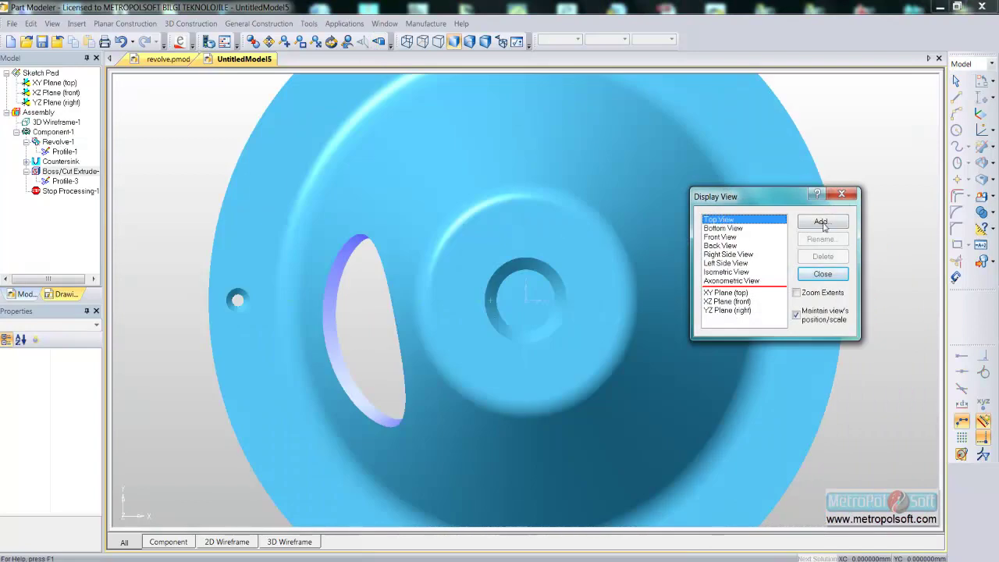
click(823, 274)
scroll(546, 253, down, 3)
scroll(541, 263, down, 2)
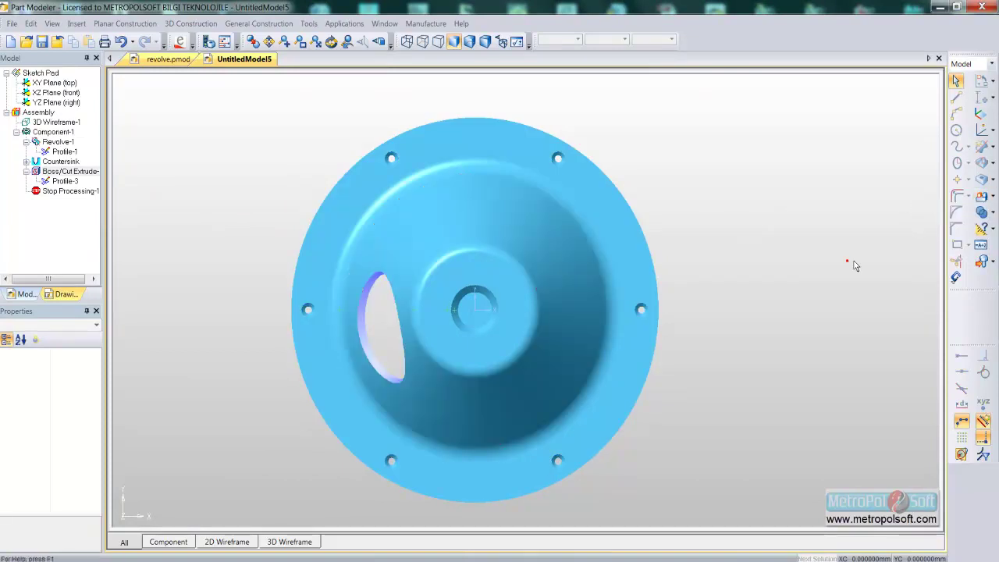
- Start a Circular Array and pick Boss/Cut Extrude-1 as the feature to repeat
click(992, 181)
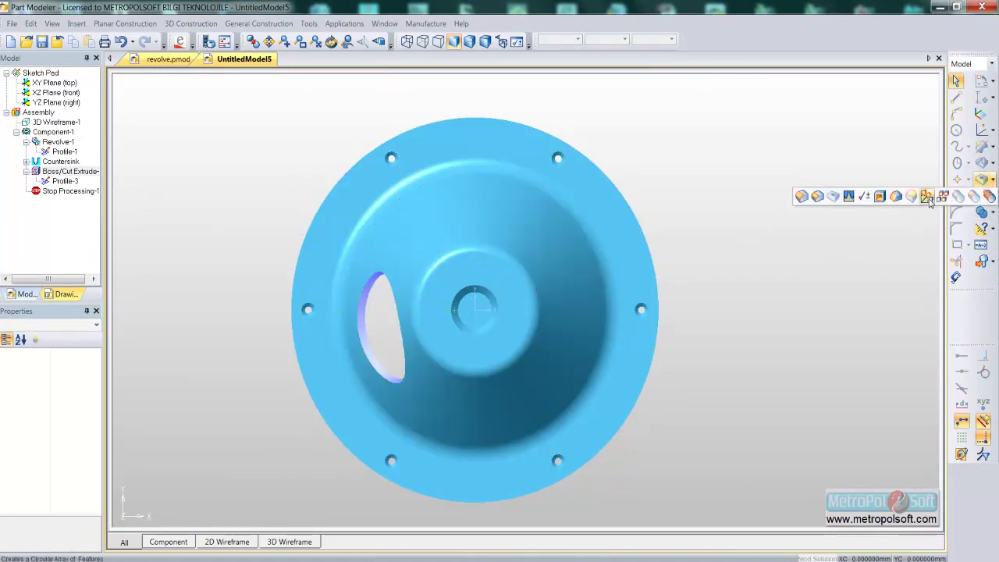
click(928, 197)
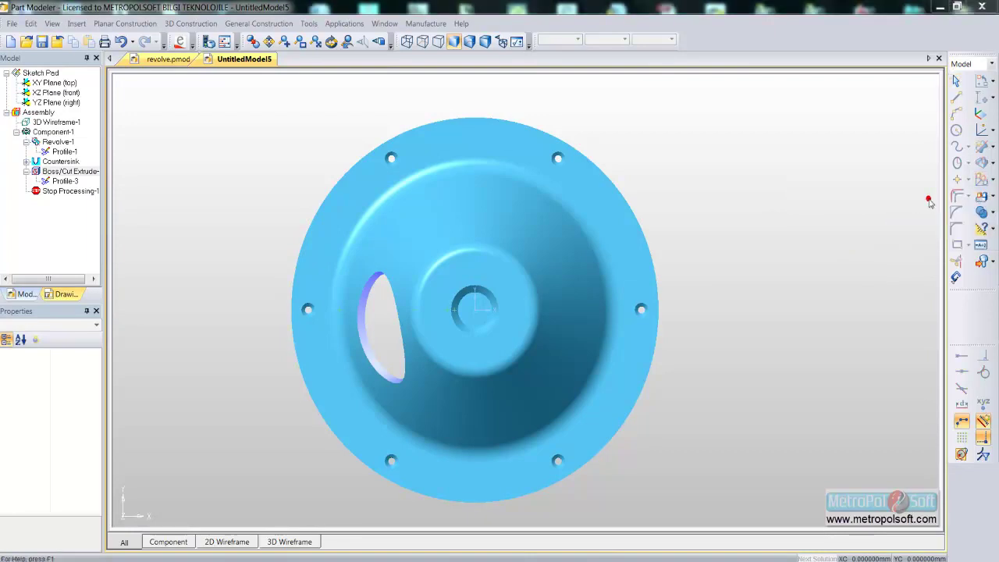
click(811, 247)
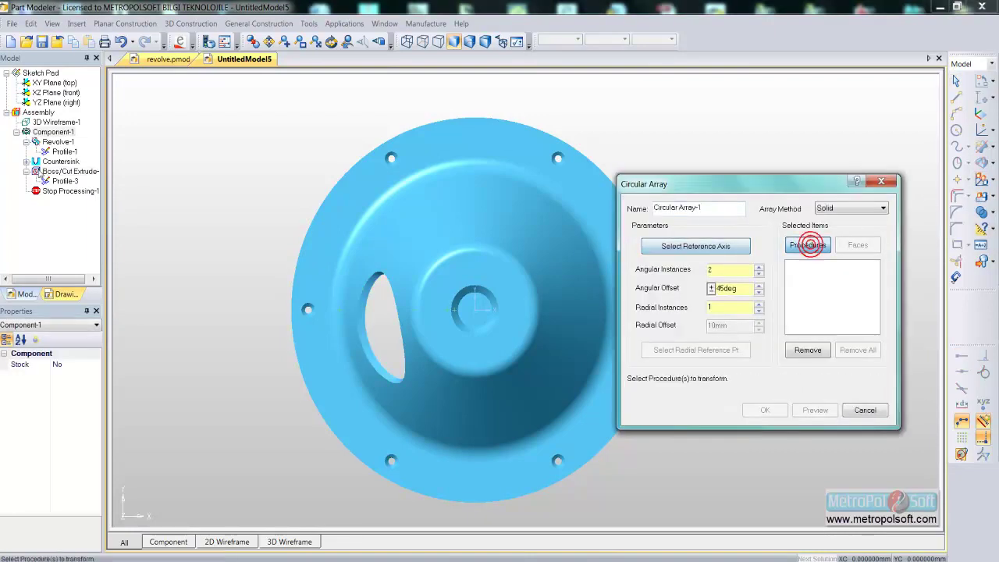
click(59, 172)
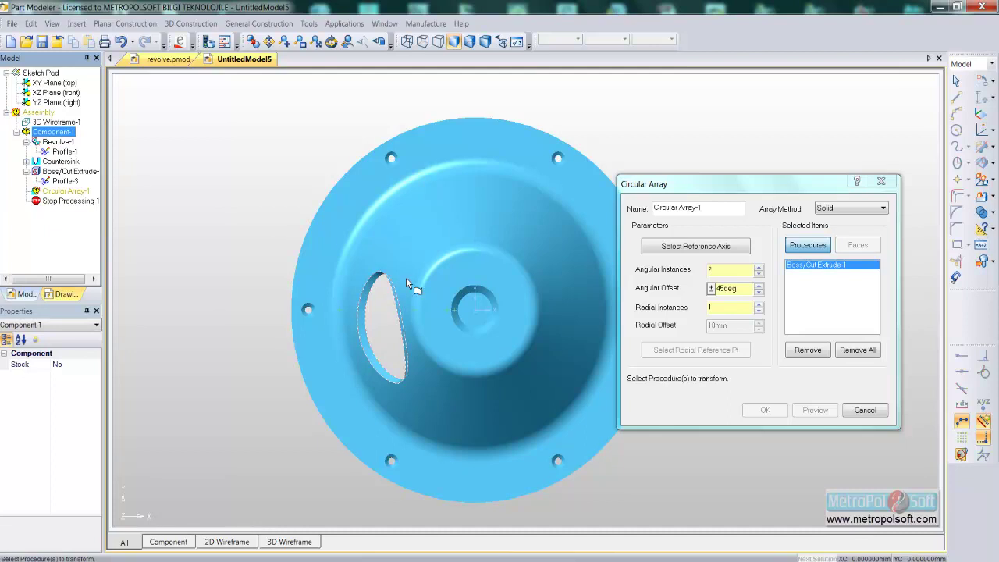
- Set 4 angular instances at 90° offset around the cone face's axis and confirm
drag(741, 289, 716, 289)
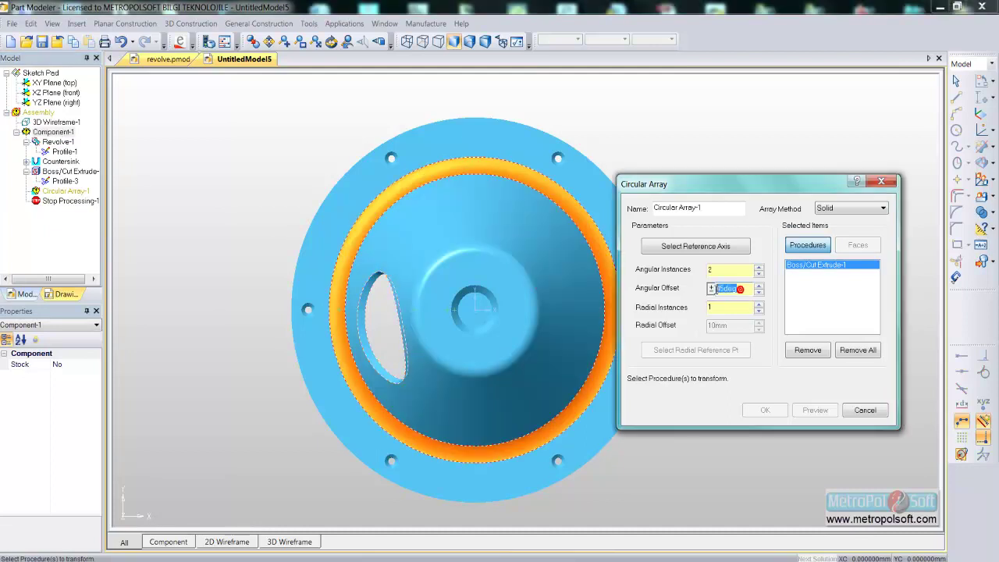
text(90)
click(729, 271)
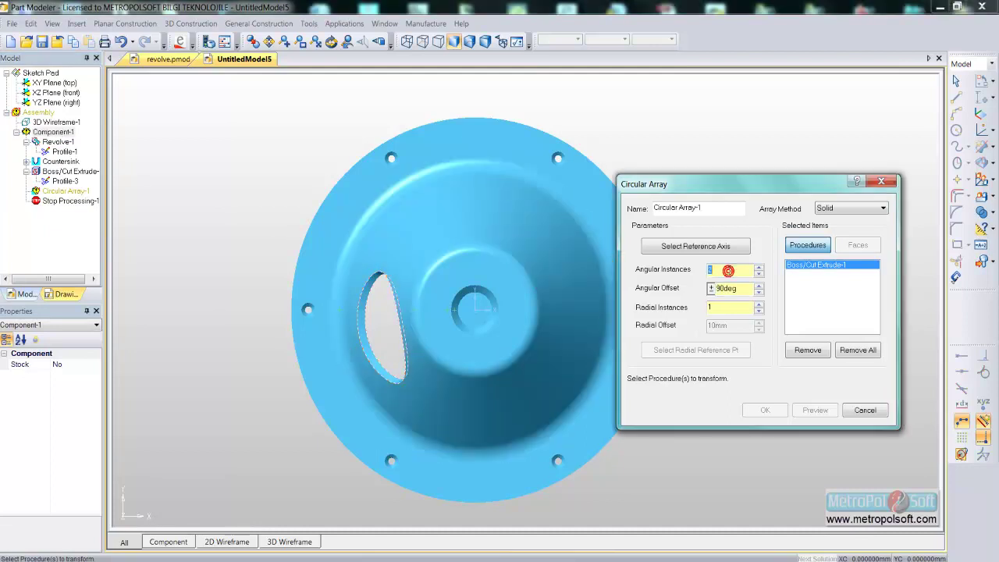
text(4)
click(682, 248)
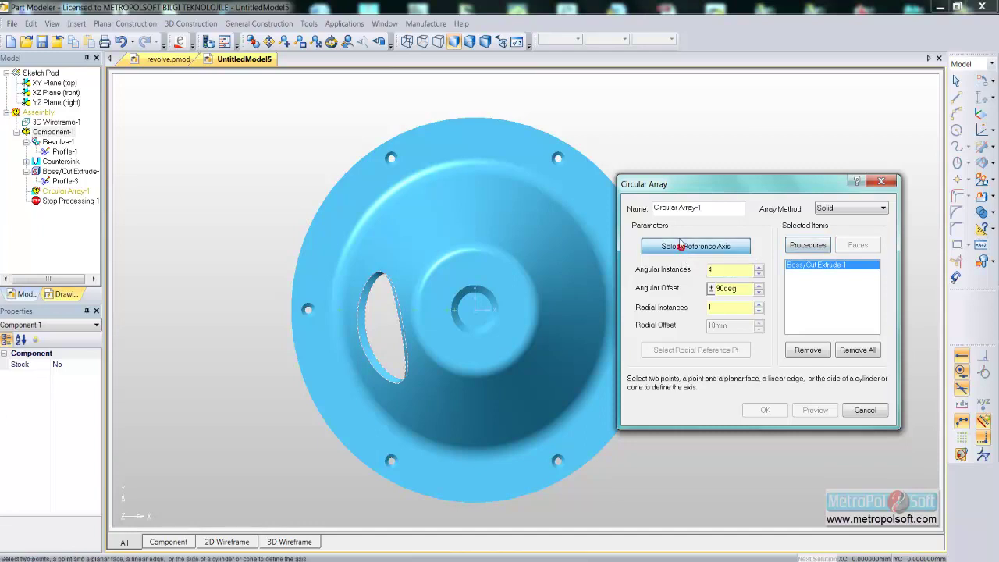
click(486, 223)
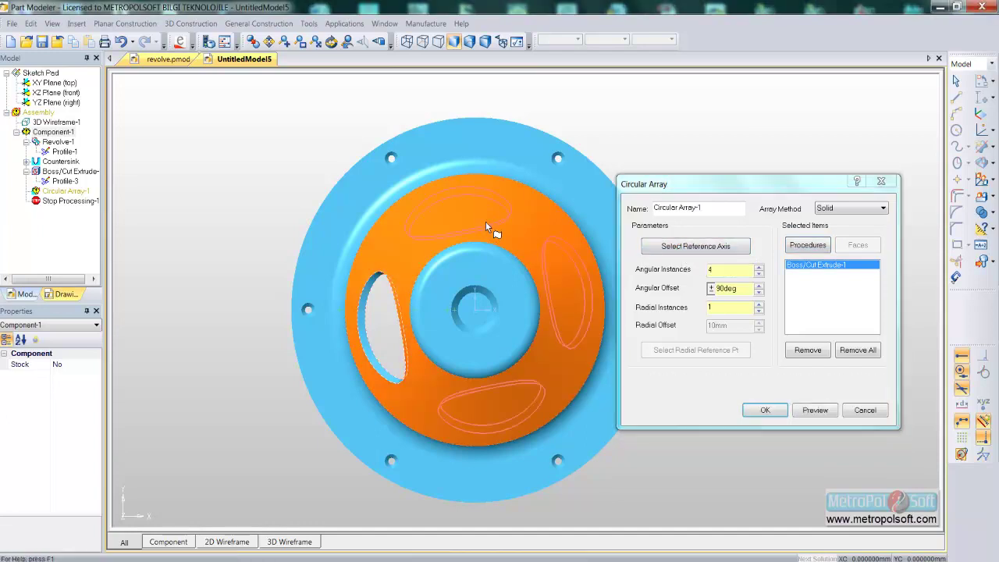
click(759, 410)
middle_drag(755, 410, 577, 446)
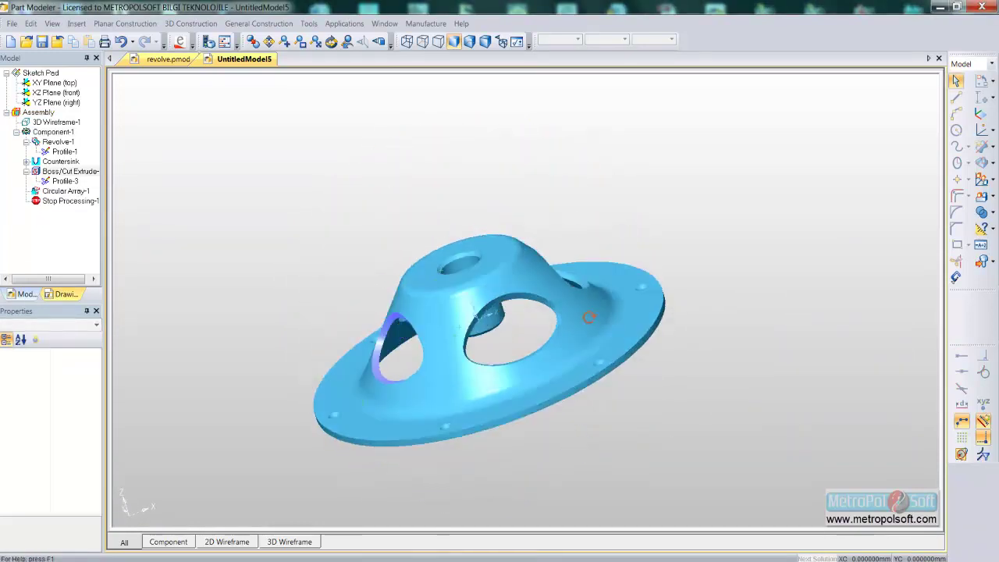
mouse_move(670, 439)
middle_down()
mouse_move(515, 334)
mouse_move(535, 357)
mouse_move(531, 424)
mouse_move(569, 423)
middle_up()
scroll(673, 339, up, 2)
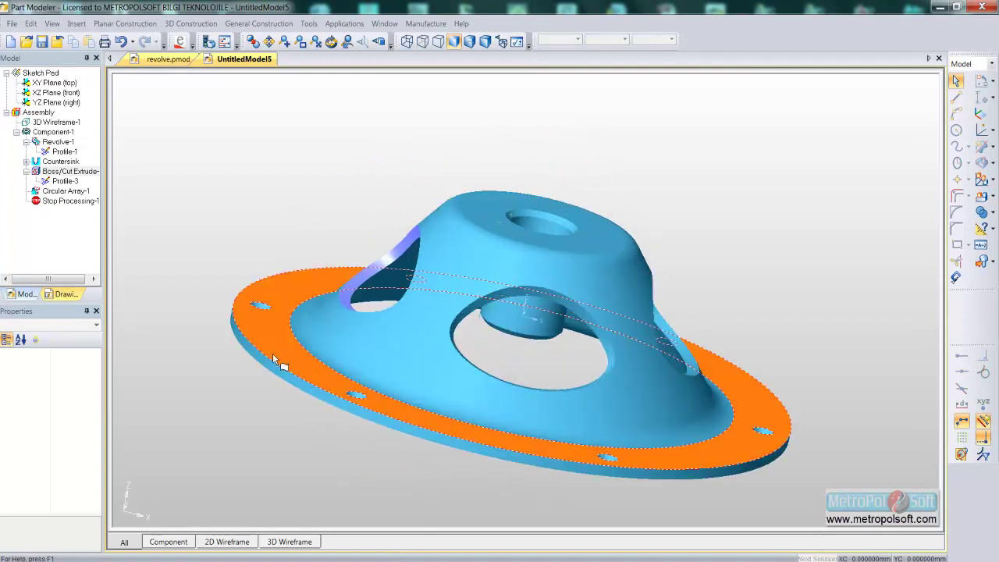
click(992, 180)
- Chamfer the flange's outer edge with an Offset + Angle chamfer of 2 mm at 45°
click(817, 196)
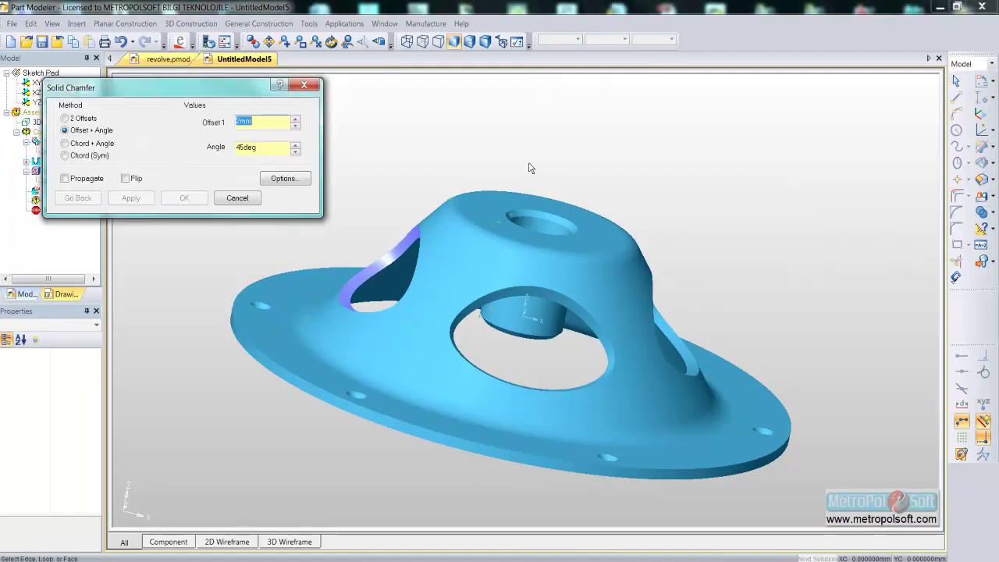
click(239, 338)
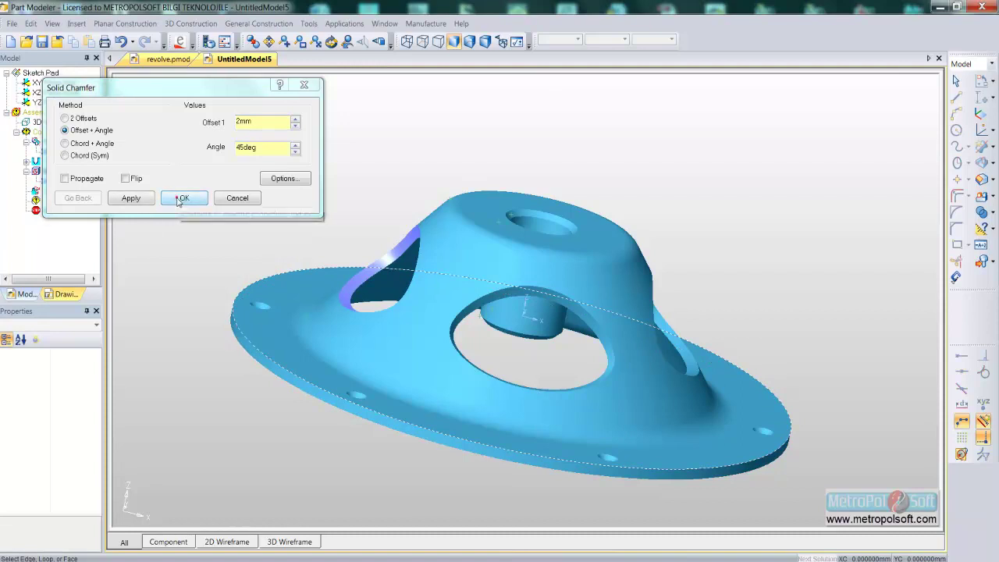
click(182, 198)
middle_drag(270, 228, 279, 270)
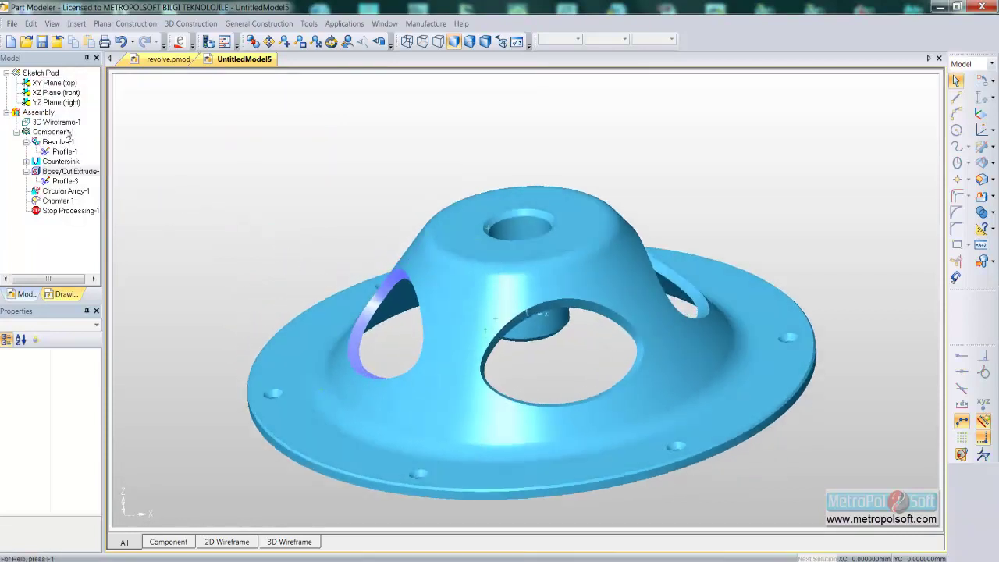